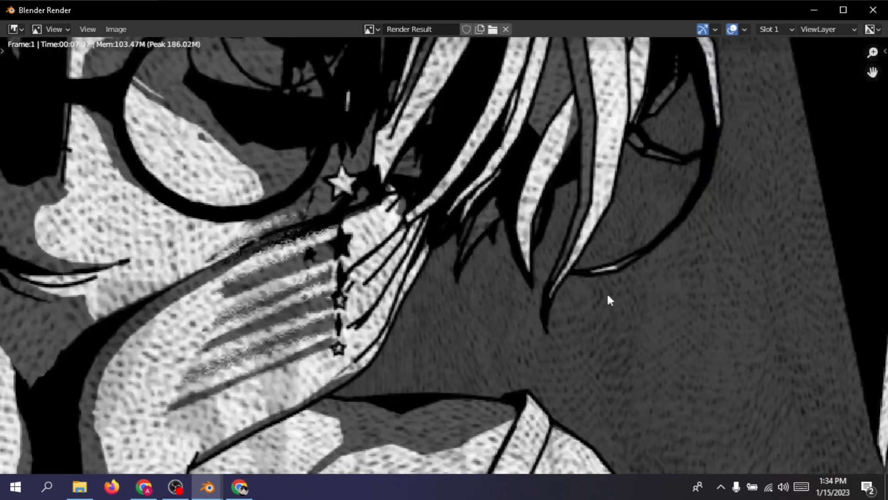
Examine the manga-style render closely, from the character's face and hair to the lollipop, star and background swirls
{"action": "scroll", "coordinate": [437, 279], "scroll_direction": "down", "scroll_amount": 7}
{"action": "middle_click_drag", "start_coordinate": [437, 279], "coordinate": [395, 250]}
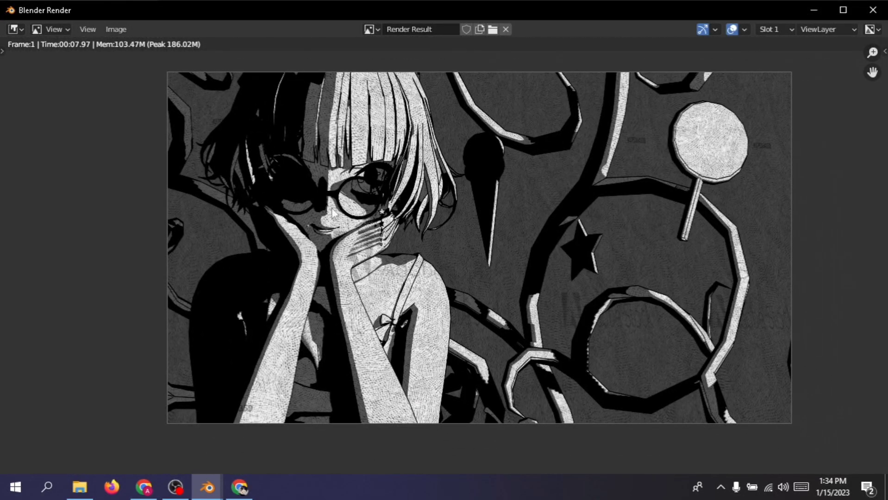
{"action": "middle_click_drag", "start_coordinate": [334, 213], "coordinate": [430, 256]}
{"action": "scroll", "coordinate": [429, 255], "scroll_direction": "up", "scroll_amount": 4}
{"action": "middle_click_drag", "start_coordinate": [414, 167], "coordinate": [472, 270]}
{"action": "middle_click_drag", "start_coordinate": [413, 74], "coordinate": [413, 166]}
{"action": "scroll", "coordinate": [496, 245], "scroll_direction": "down", "scroll_amount": 2}
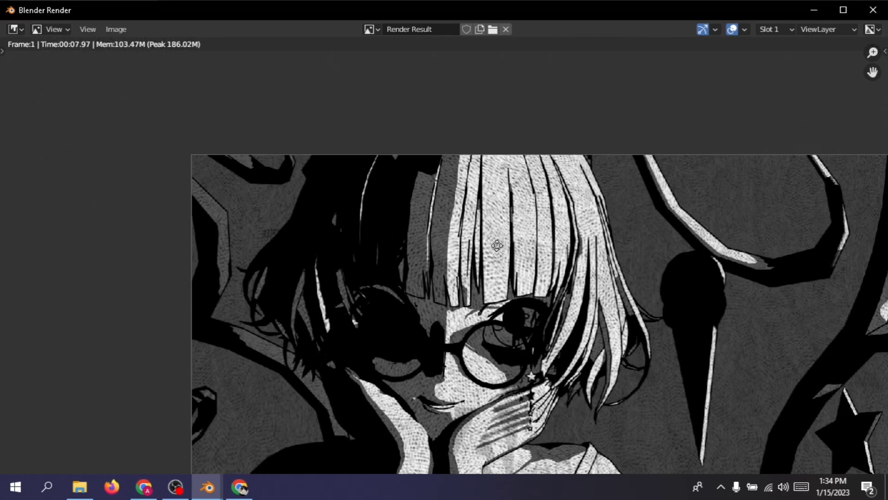
{"action": "scroll", "coordinate": [497, 245], "scroll_direction": "down", "scroll_amount": 5}
{"action": "middle_click_drag", "start_coordinate": [447, 243], "coordinate": [447, 214]}
{"action": "scroll", "coordinate": [446, 214], "scroll_direction": "up", "scroll_amount": 5}
{"action": "scroll", "coordinate": [439, 265], "scroll_direction": "down", "scroll_amount": 3}
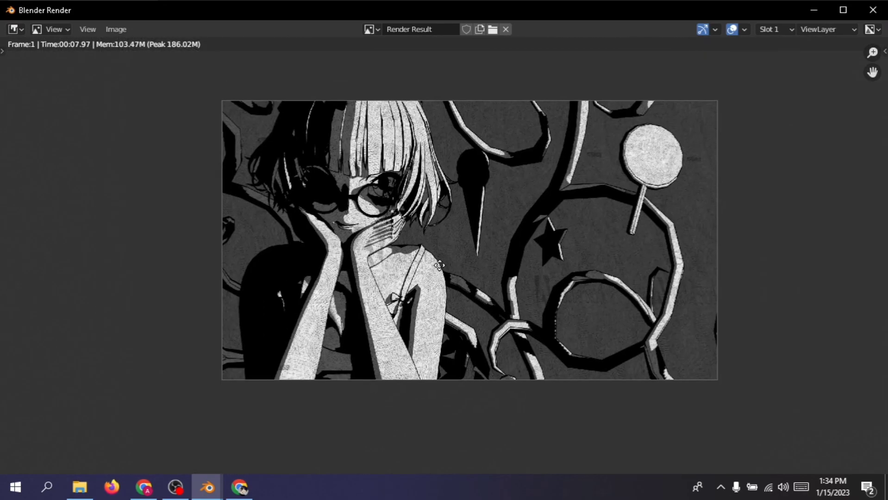
{"action": "scroll", "coordinate": [640, 158], "scroll_direction": "up", "scroll_amount": 3}
{"action": "middle_click_drag", "start_coordinate": [640, 159], "coordinate": [401, 248]}
{"action": "scroll", "coordinate": [401, 248], "scroll_direction": "down", "scroll_amount": 3}
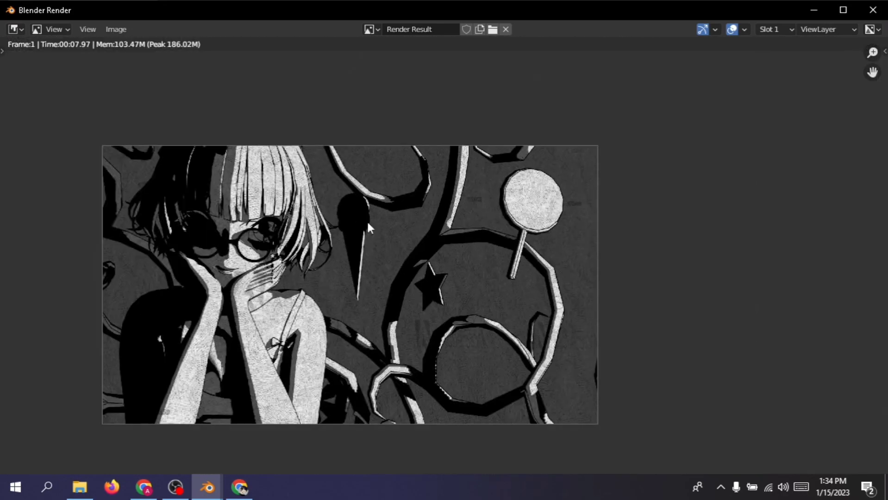
{"action": "middle_click_drag", "start_coordinate": [345, 252], "coordinate": [439, 222]}
{"action": "scroll", "coordinate": [439, 222], "scroll_direction": "down", "scroll_amount": 1}
{"action": "scroll", "coordinate": [439, 223], "scroll_direction": "up", "scroll_amount": 1}
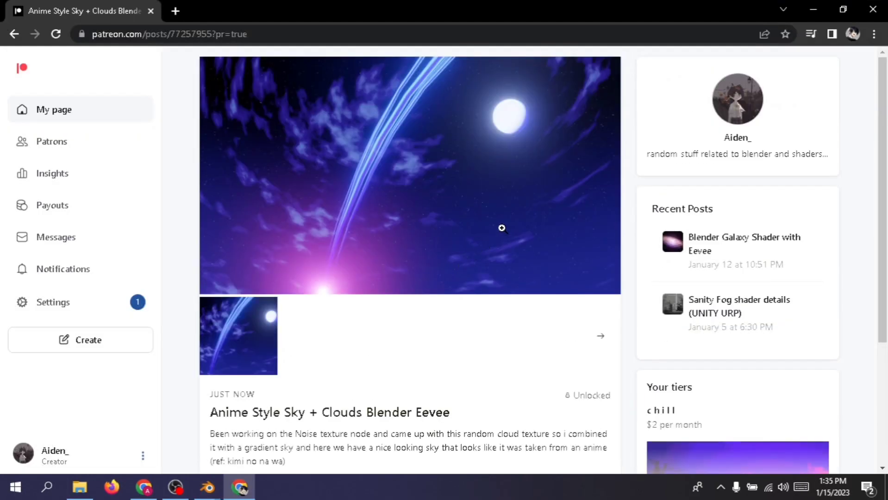
Open the creator's Patreon profile and look through the published Blender and Unity shader posts
{"action": "left_click", "coordinate": [748, 99]}
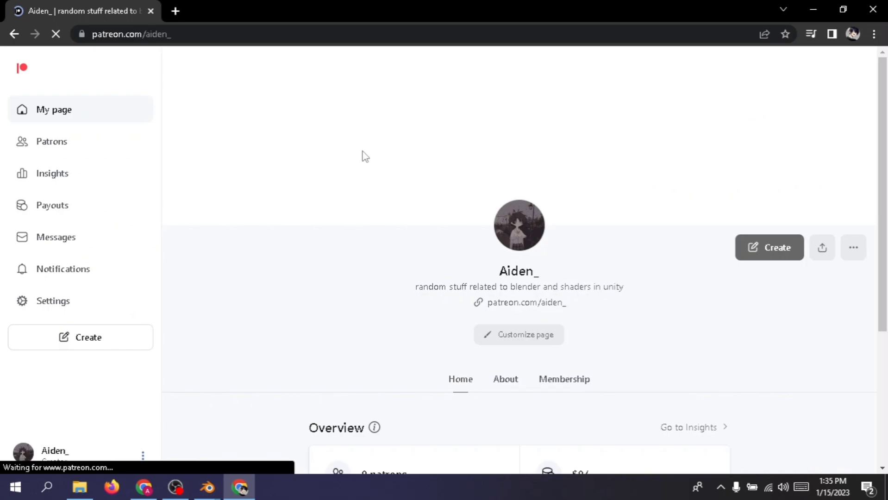
{"action": "scroll", "coordinate": [417, 250], "scroll_direction": "down", "scroll_amount": 15}
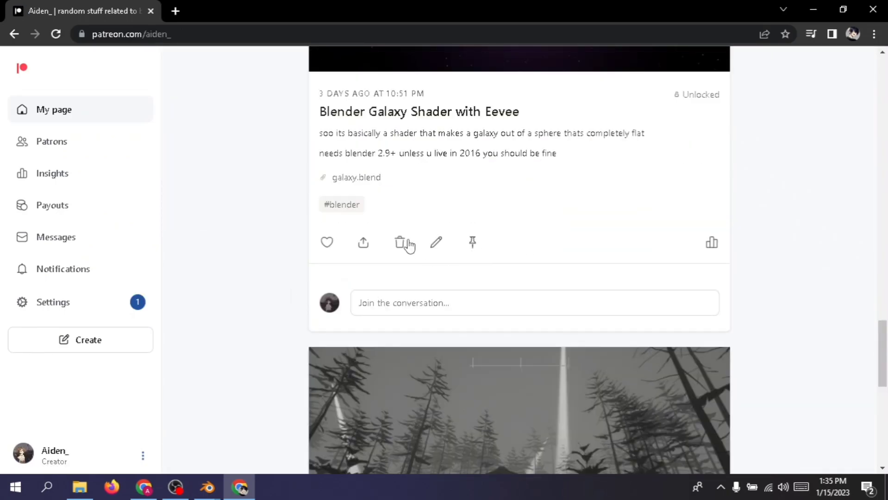
{"action": "scroll", "coordinate": [364, 190], "scroll_direction": "down", "scroll_amount": 5}
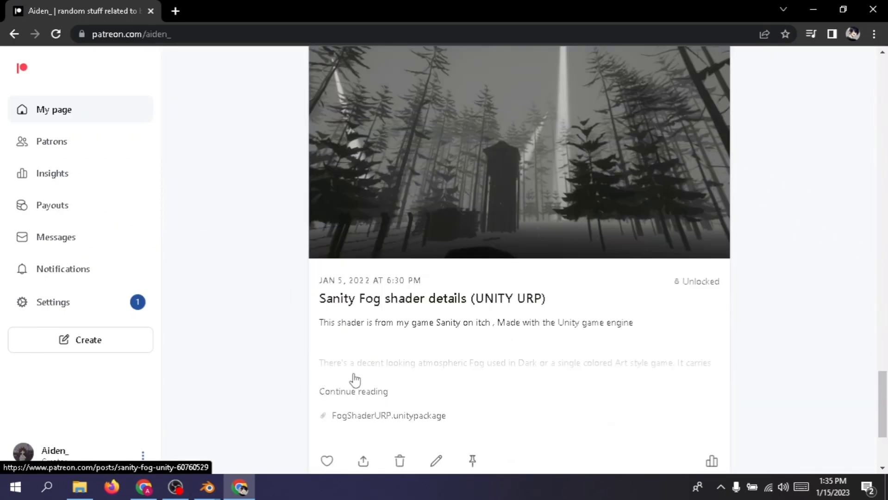
{"action": "scroll", "coordinate": [462, 283], "scroll_direction": "up", "scroll_amount": 15}
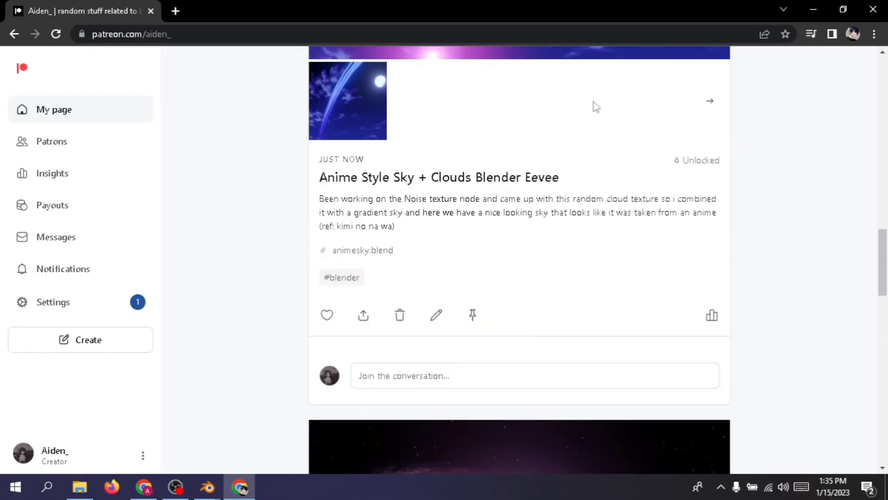
{"action": "scroll", "coordinate": [559, 186], "scroll_direction": "up", "scroll_amount": 10}
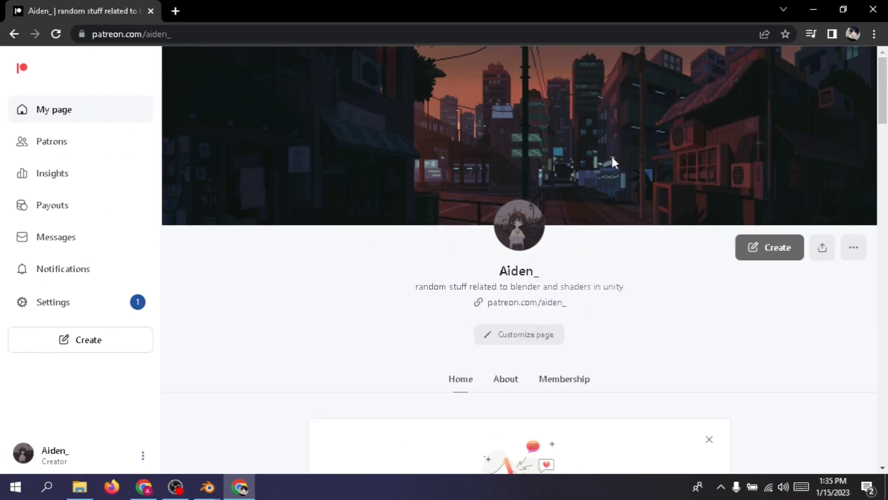
Return to the main Blender scene and select the background plane to show its material nodes
{"action": "left_click", "coordinate": [813, 9]}
{"action": "left_click", "coordinate": [811, 9]}
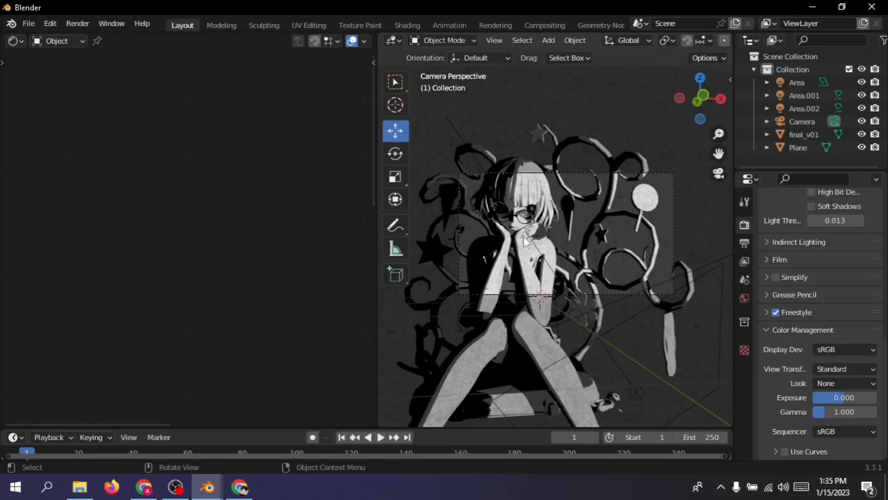
{"action": "middle_click_drag", "start_coordinate": [524, 237], "coordinate": [555, 170]}
{"action": "left_click", "coordinate": [499, 213]}
{"action": "scroll", "coordinate": [233, 287], "scroll_direction": "down", "scroll_amount": 4}
{"action": "middle_click_drag", "start_coordinate": [208, 353], "coordinate": [280, 237]}
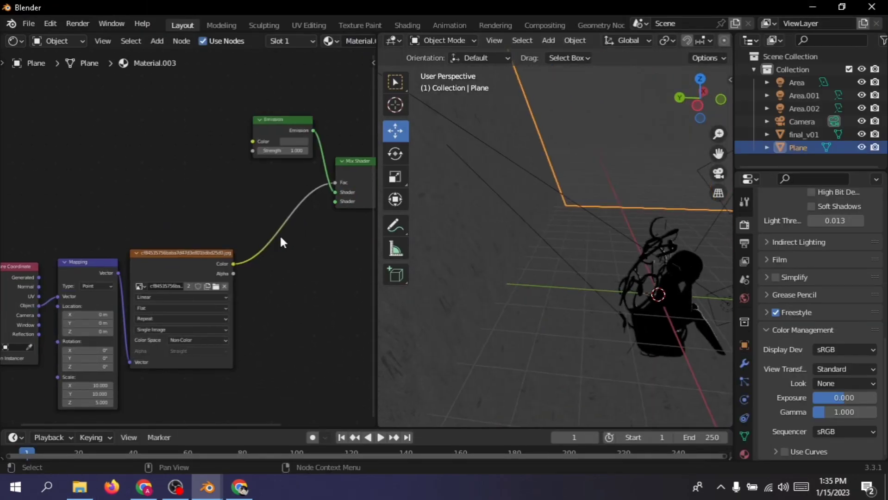
Move the image texture node closer to the Mix Shader in the plane's material and review the node chain up to the output
{"action": "left_click_drag", "start_coordinate": [162, 261], "coordinate": [220, 223]}
{"action": "middle_click_drag", "start_coordinate": [368, 250], "coordinate": [80, 328]}
{"action": "scroll", "coordinate": [521, 186], "scroll_direction": "up", "scroll_amount": 1}
{"action": "middle_click_drag", "start_coordinate": [522, 187], "coordinate": [534, 209]}
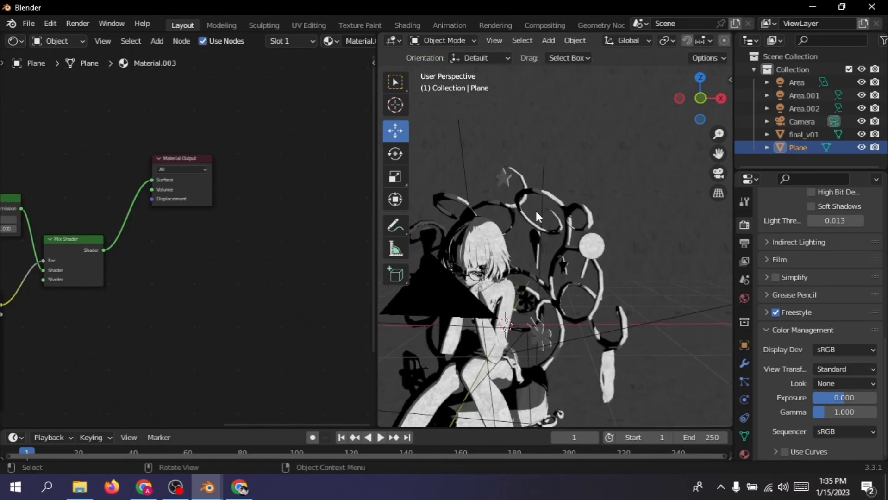
{"action": "middle_click_drag", "start_coordinate": [213, 213], "coordinate": [366, 153]}
{"action": "scroll", "coordinate": [152, 213], "scroll_direction": "up", "scroll_amount": 3}
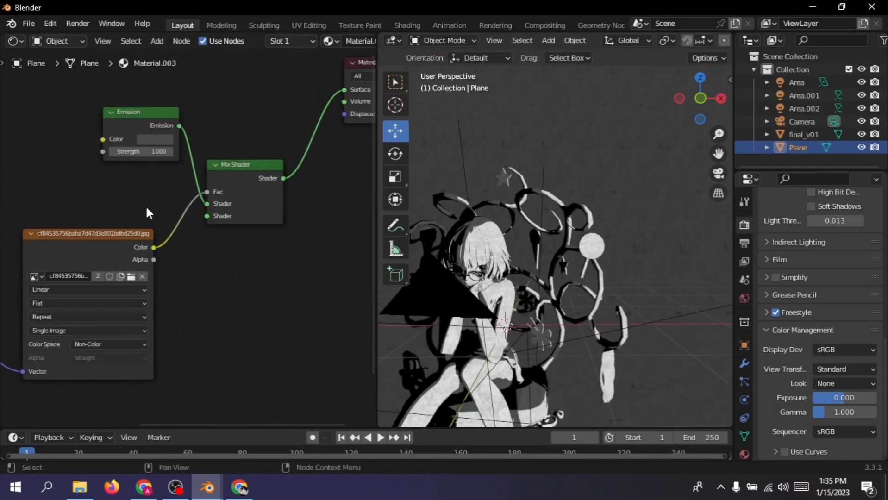
{"action": "middle_click_drag", "start_coordinate": [146, 208], "coordinate": [150, 213]}
{"action": "middle_click_drag", "start_coordinate": [550, 198], "coordinate": [565, 224]}
Select the final_v01 character model and widen the node editor to show its material nodes
{"action": "left_click", "coordinate": [567, 222]}
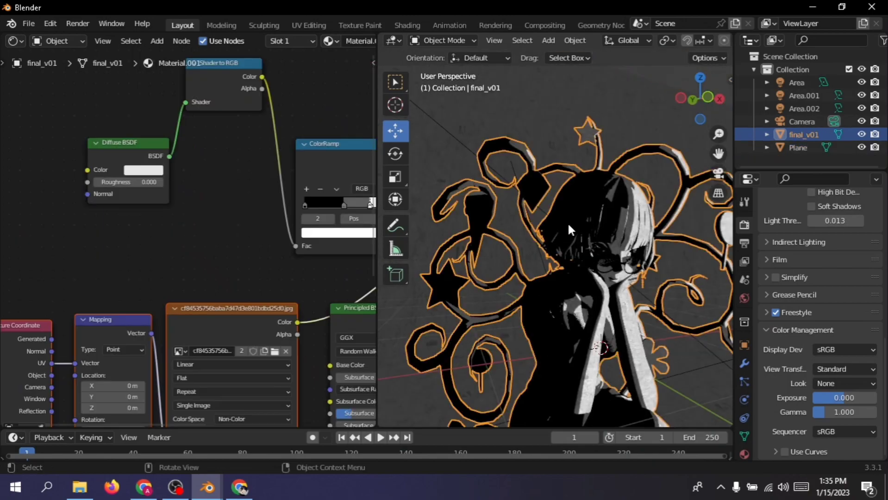
{"action": "middle_click_drag", "start_coordinate": [224, 231], "coordinate": [235, 162]}
{"action": "scroll", "coordinate": [246, 189], "scroll_direction": "down", "scroll_amount": 4}
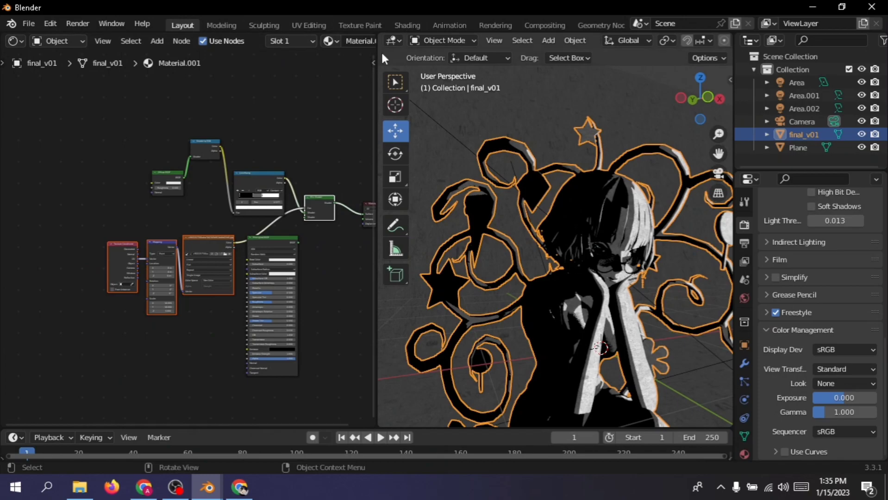
{"action": "left_click_drag", "start_coordinate": [381, 50], "coordinate": [511, 58]}
{"action": "scroll", "coordinate": [398, 178], "scroll_direction": "up", "scroll_amount": 1}
{"action": "middle_click_drag", "start_coordinate": [324, 256], "coordinate": [400, 162]}
{"action": "scroll", "coordinate": [400, 163], "scroll_direction": "up", "scroll_amount": 5}
Delete the unconnected Principled BSDF node from the character's material
{"action": "left_click", "coordinate": [311, 120]}
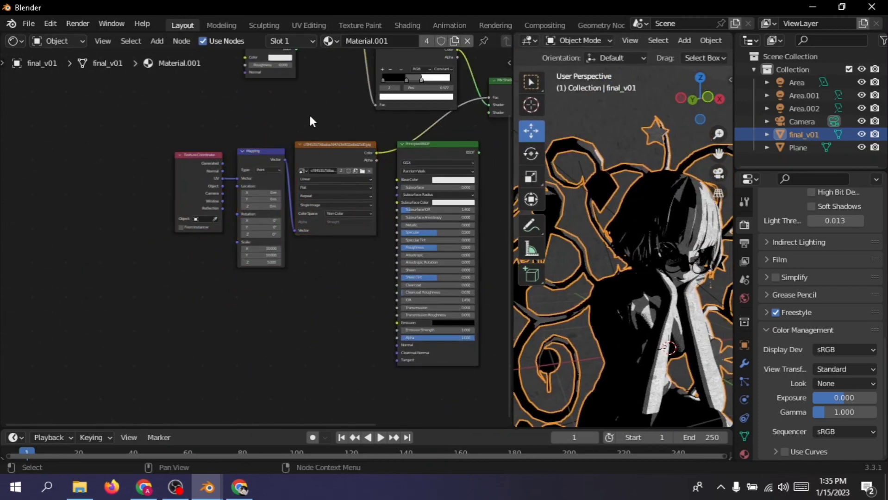
{"action": "middle_click_drag", "start_coordinate": [311, 120], "coordinate": [198, 170]}
{"action": "left_click_drag", "start_coordinate": [337, 196], "coordinate": [398, 223]}
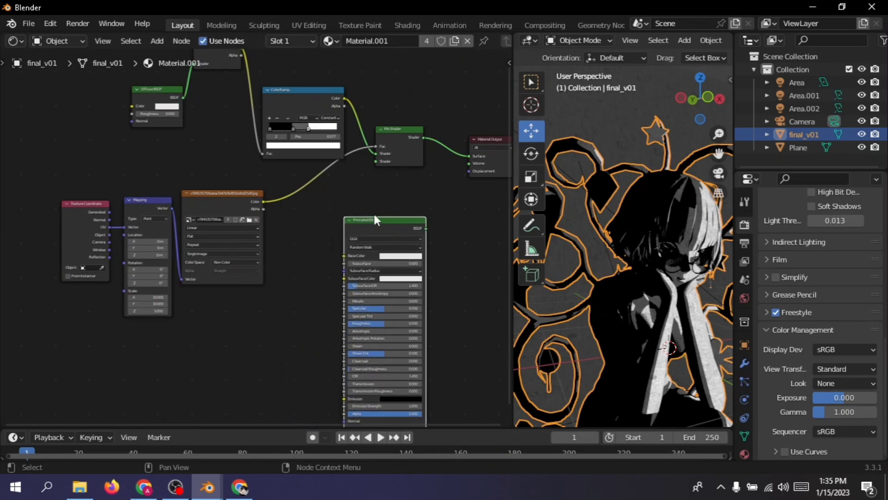
{"action": "key", "text": "x"}
{"action": "scroll", "coordinate": [374, 215], "scroll_direction": "up", "scroll_amount": 4}
{"action": "middle_click_drag", "start_coordinate": [313, 147], "coordinate": [269, 205]}
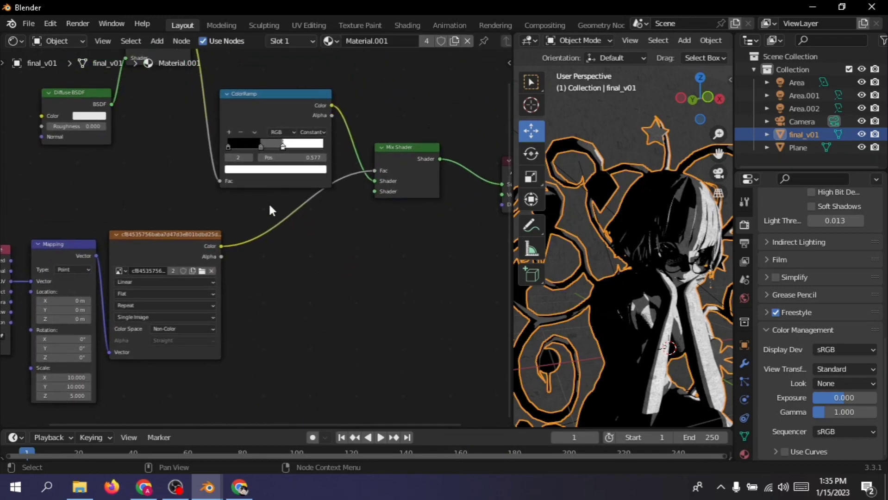
Rearrange the ColorRamp, Shader to RGB and Diffuse BSDF nodes into a row beneath the image texture node
{"action": "left_click_drag", "start_coordinate": [273, 123], "coordinate": [307, 263]}
{"action": "scroll", "coordinate": [230, 130], "scroll_direction": "down", "scroll_amount": 1}
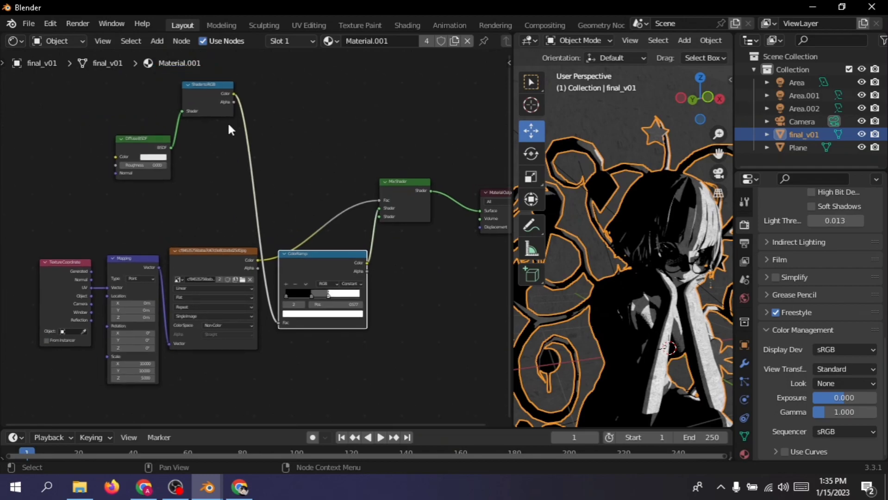
{"action": "left_click_drag", "start_coordinate": [216, 84], "coordinate": [233, 396]}
{"action": "left_click_drag", "start_coordinate": [142, 142], "coordinate": [146, 412]}
{"action": "scroll", "coordinate": [305, 331], "scroll_direction": "up", "scroll_amount": 4}
{"action": "middle_click_drag", "start_coordinate": [305, 331], "coordinate": [187, 273]}
{"action": "left_click_drag", "start_coordinate": [190, 115], "coordinate": [229, 153]}
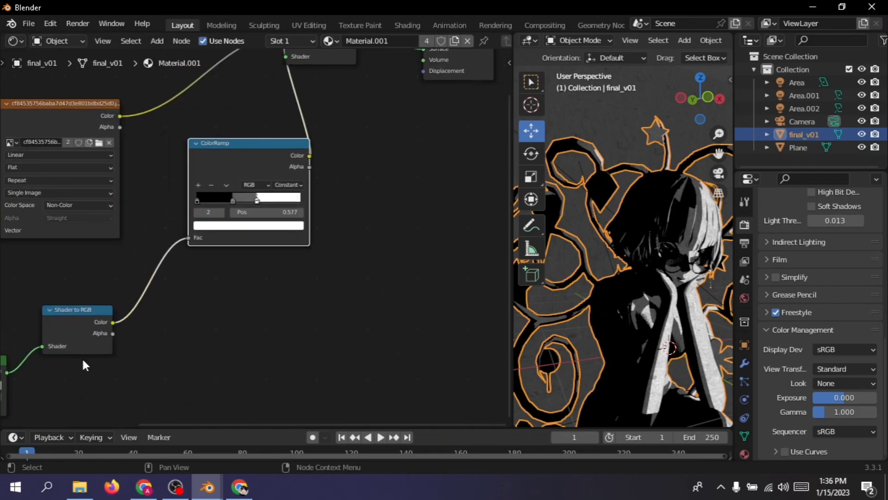
{"action": "left_click_drag", "start_coordinate": [77, 321], "coordinate": [93, 309]}
{"action": "middle_click_drag", "start_coordinate": [8, 372], "coordinate": [135, 347]}
{"action": "scroll", "coordinate": [135, 346], "scroll_direction": "up", "scroll_amount": 3}
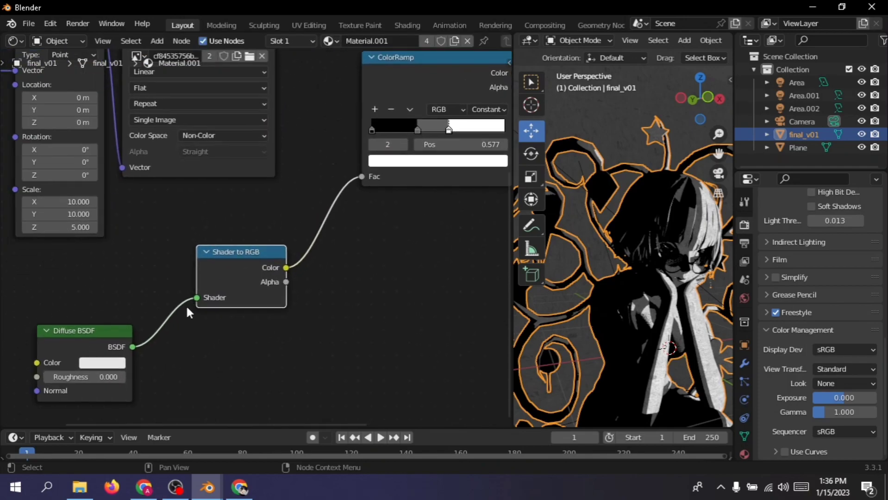
{"action": "left_click", "coordinate": [187, 307]}
Examine the ColorRamp's constant black, grey and white bands and the matching shading on the character
{"action": "middle_click_drag", "start_coordinate": [270, 251], "coordinate": [154, 329]}
{"action": "scroll", "coordinate": [266, 210], "scroll_direction": "up", "scroll_amount": 2}
{"action": "scroll", "coordinate": [595, 241], "scroll_direction": "up", "scroll_amount": 2}
{"action": "scroll", "coordinate": [595, 240], "scroll_direction": "down", "scroll_amount": 5}
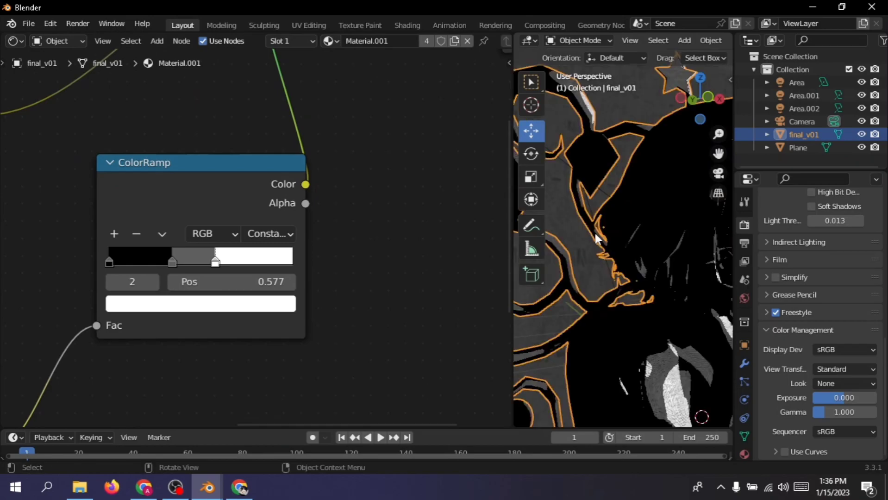
{"action": "middle_click_drag", "start_coordinate": [332, 231], "coordinate": [398, 206]}
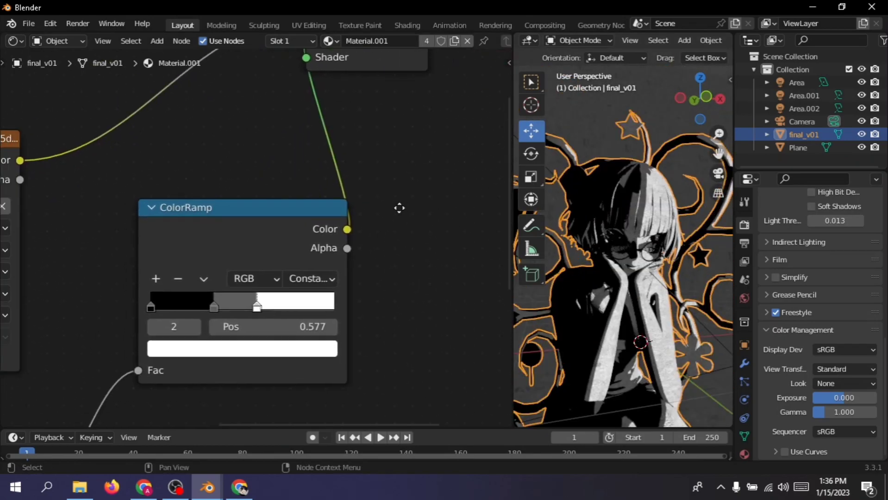
{"action": "scroll", "coordinate": [185, 252], "scroll_direction": "down", "scroll_amount": 4}
{"action": "middle_click_drag", "start_coordinate": [171, 260], "coordinate": [253, 225]}
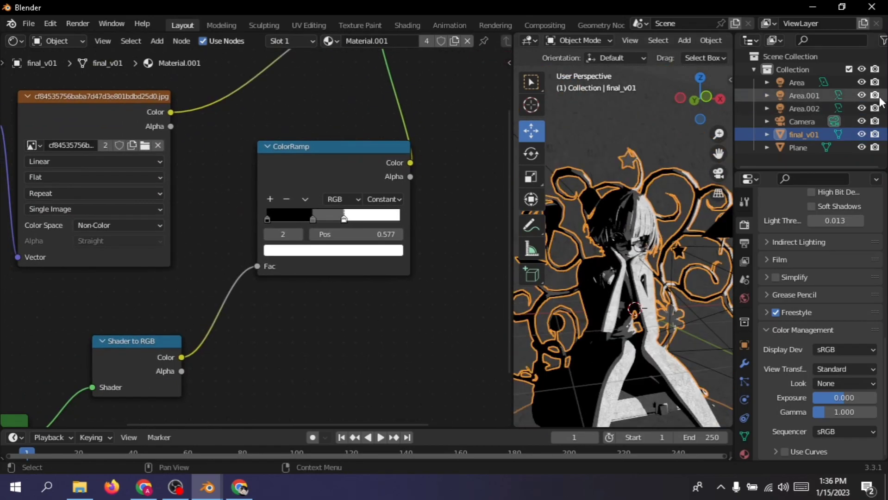
Check the scene's area lights and toggle the viewport visibility of Area.001 off and on
{"action": "left_click", "coordinate": [810, 122]}
{"action": "left_click", "coordinate": [807, 108]}
{"action": "left_click", "coordinate": [807, 95]}
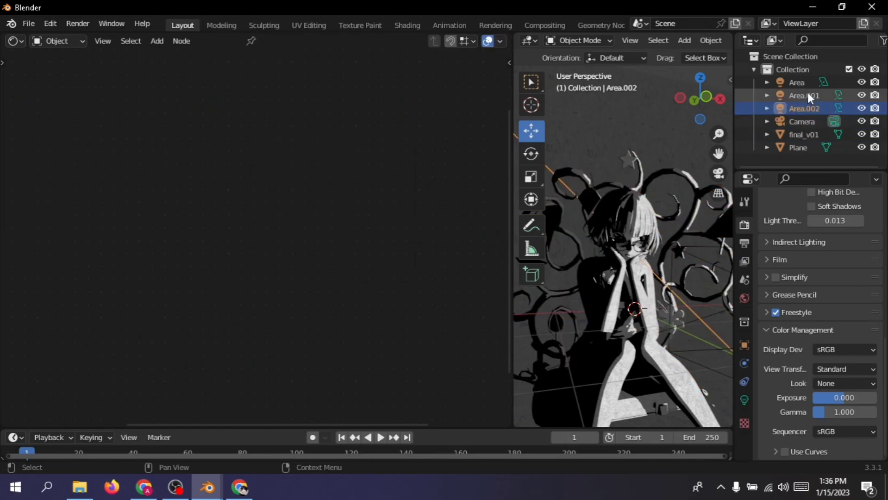
{"action": "left_click", "coordinate": [861, 95]}
{"action": "left_click", "coordinate": [862, 95]}
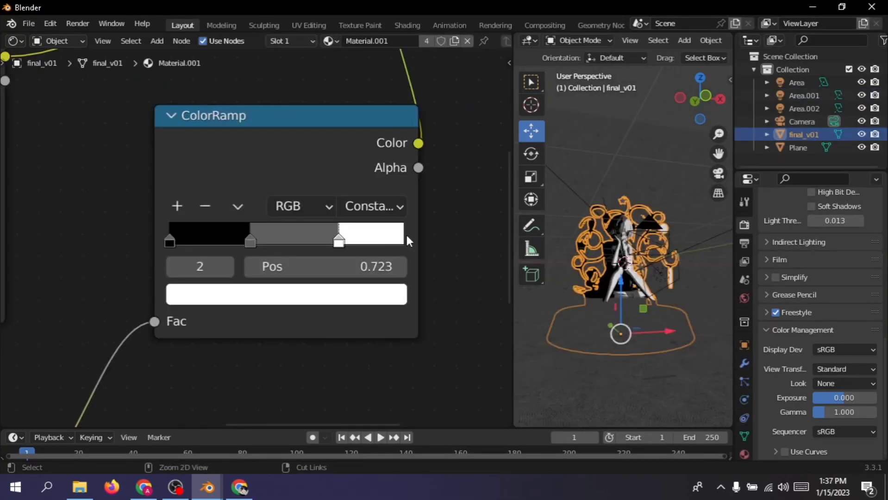
Set the position of the ColorRamp's white stop to 0.577 and check the character's shading
{"action": "left_click_drag", "start_coordinate": [339, 240], "coordinate": [305, 239]}
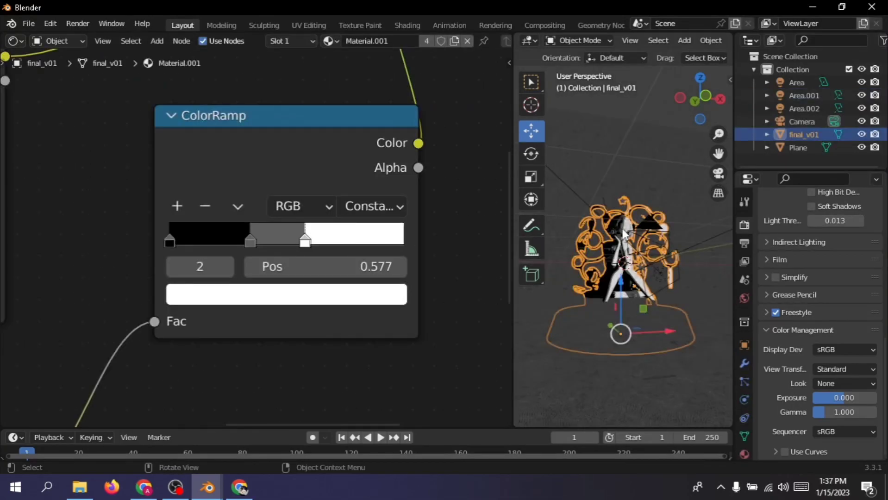
{"action": "scroll", "coordinate": [622, 234], "scroll_direction": "up", "scroll_amount": 5}
{"action": "scroll", "coordinate": [244, 155], "scroll_direction": "down", "scroll_amount": 2}
{"action": "scroll", "coordinate": [250, 251], "scroll_direction": "down", "scroll_amount": 2}
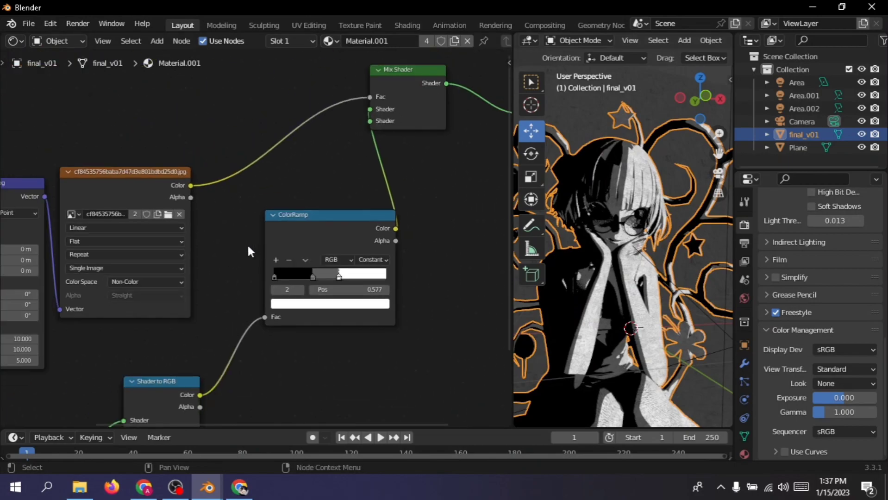
Move the image texture node farther from the Mapping node in the character's material
{"action": "middle_click_drag", "start_coordinate": [250, 252], "coordinate": [435, 231]}
{"action": "scroll", "coordinate": [335, 174], "scroll_direction": "up", "scroll_amount": 5}
{"action": "left_click_drag", "start_coordinate": [347, 116], "coordinate": [407, 111]}
{"action": "scroll", "coordinate": [365, 169], "scroll_direction": "down", "scroll_amount": 2}
{"action": "middle_click_drag", "start_coordinate": [260, 158], "coordinate": [322, 121]}
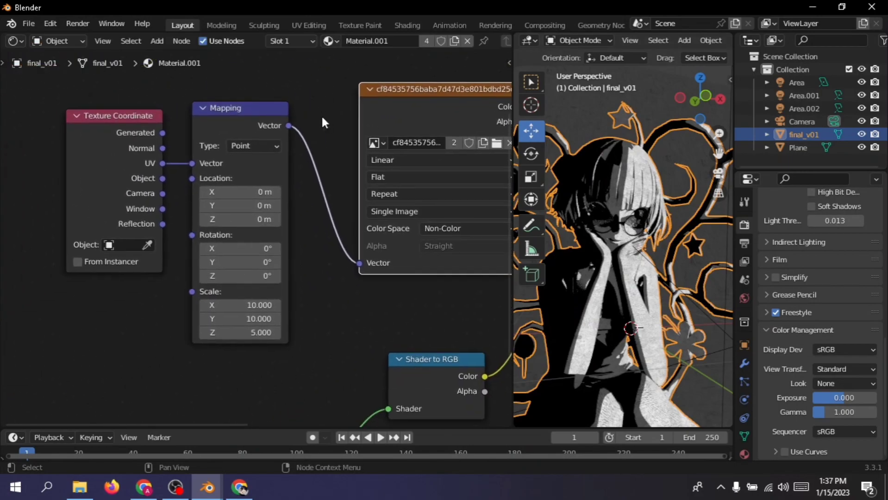
Try a different X scale in the character's Mapping node, and undo the change
{"action": "scroll", "coordinate": [259, 231], "scroll_direction": "up", "scroll_amount": 4}
{"action": "scroll", "coordinate": [611, 211], "scroll_direction": "up", "scroll_amount": 4}
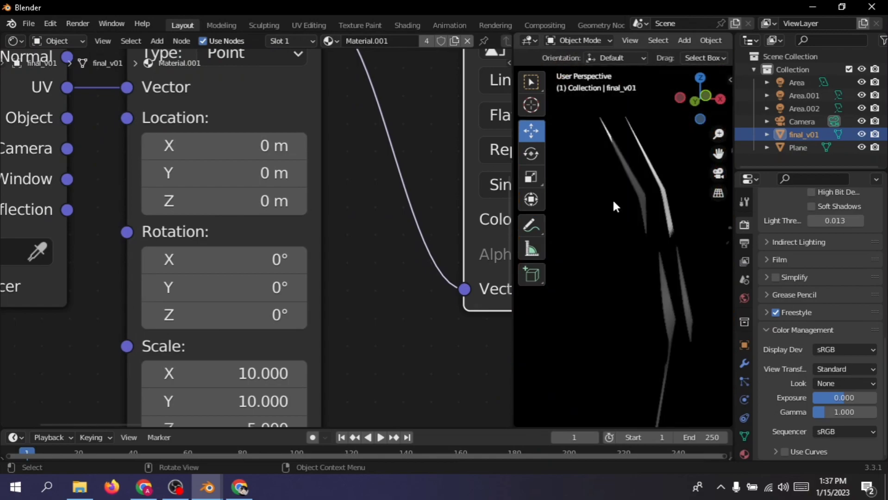
{"action": "scroll", "coordinate": [613, 203], "scroll_direction": "down", "scroll_amount": 4}
{"action": "scroll", "coordinate": [613, 203], "scroll_direction": "up", "scroll_amount": 2}
{"action": "mouse_move", "coordinate": [222, 373]}
{"action": "left_mouse_down"}
{"action": "mouse_move", "coordinate": [259, 373]}
{"action": "mouse_move", "coordinate": [224, 373]}
{"action": "left_mouse_up"}
{"action": "key", "text": "ctrl+z"}
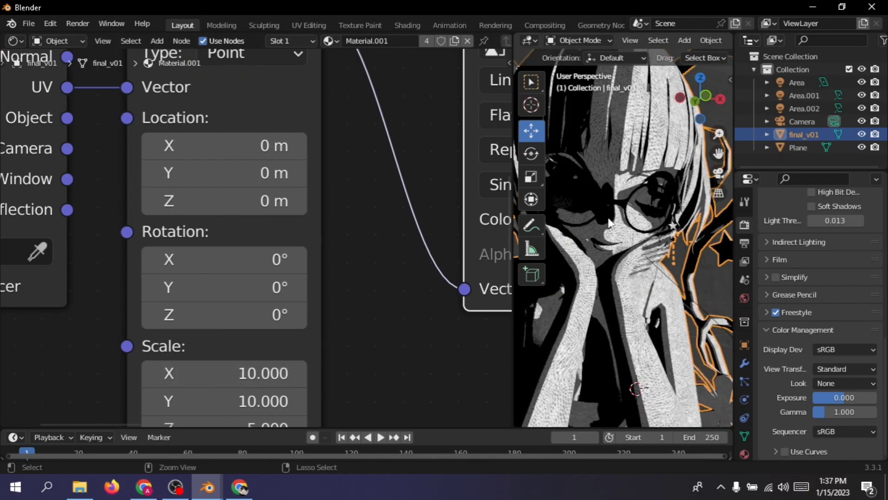
Examine the Mapping node's scale values and the hatching texture across the character from another angle
{"action": "scroll", "coordinate": [73, 226], "scroll_direction": "down", "scroll_amount": 1}
{"action": "scroll", "coordinate": [642, 206], "scroll_direction": "down", "scroll_amount": 5}
{"action": "scroll", "coordinate": [641, 213], "scroll_direction": "up", "scroll_amount": 3}
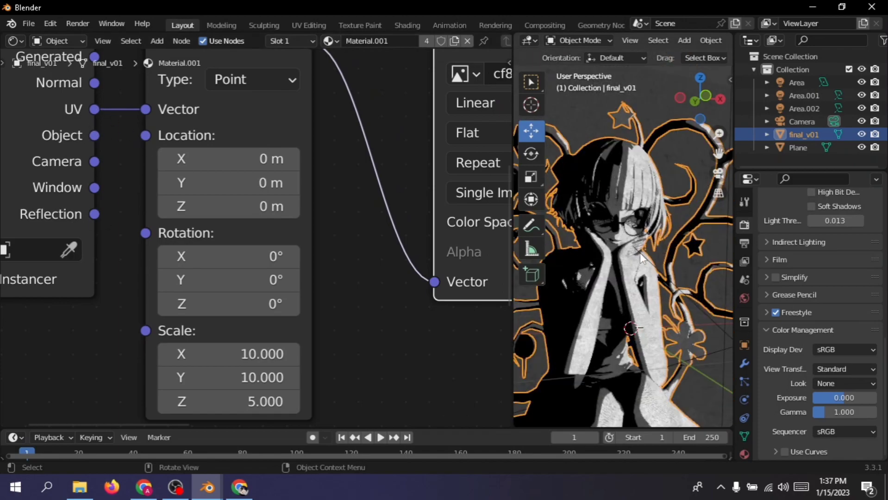
{"action": "middle_click_drag", "start_coordinate": [641, 216], "coordinate": [616, 224]}
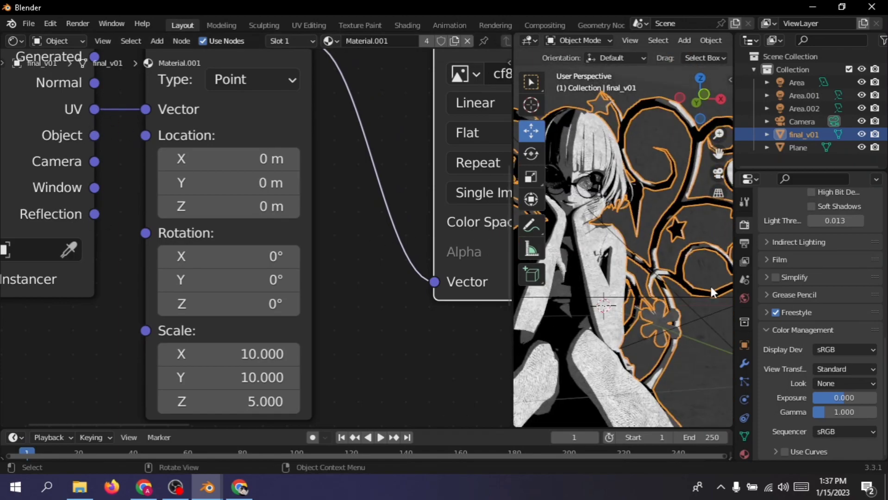
{"action": "scroll", "coordinate": [713, 292], "scroll_direction": "down", "scroll_amount": 3}
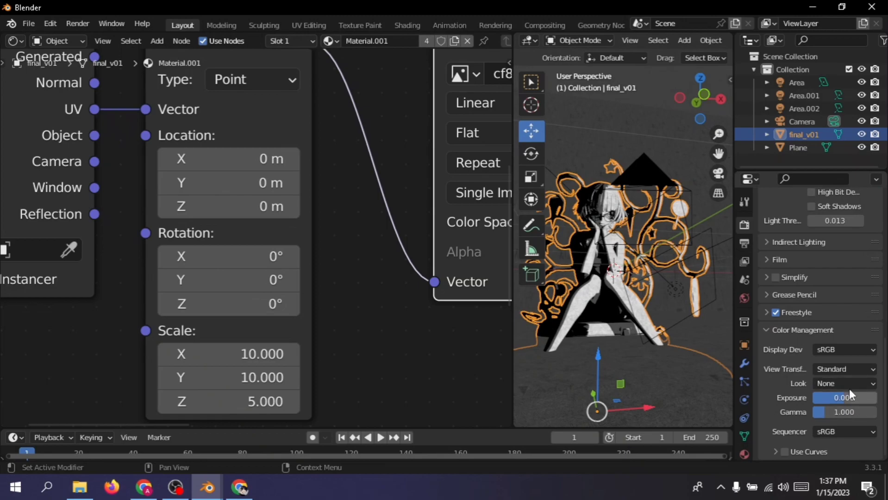
{"action": "left_click", "coordinate": [836, 369]}
{"action": "scroll", "coordinate": [707, 232], "scroll_direction": "up", "scroll_amount": 6}
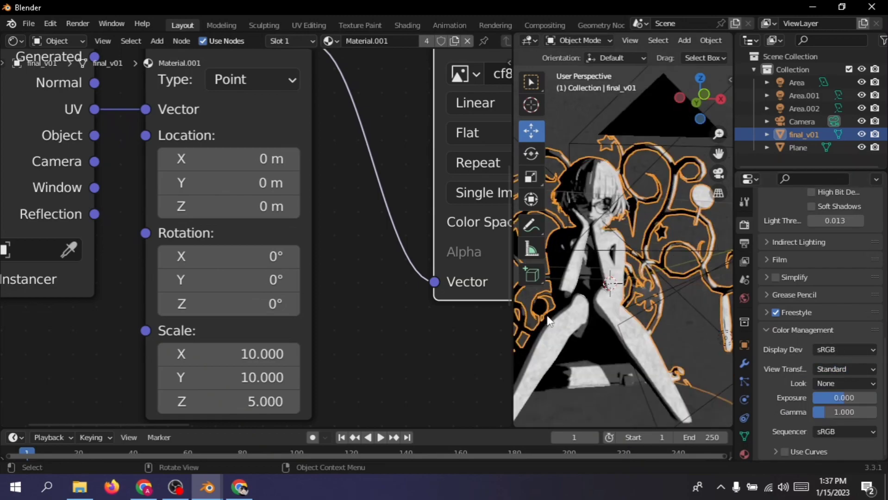
{"action": "scroll", "coordinate": [707, 232], "scroll_direction": "down", "scroll_amount": 5}
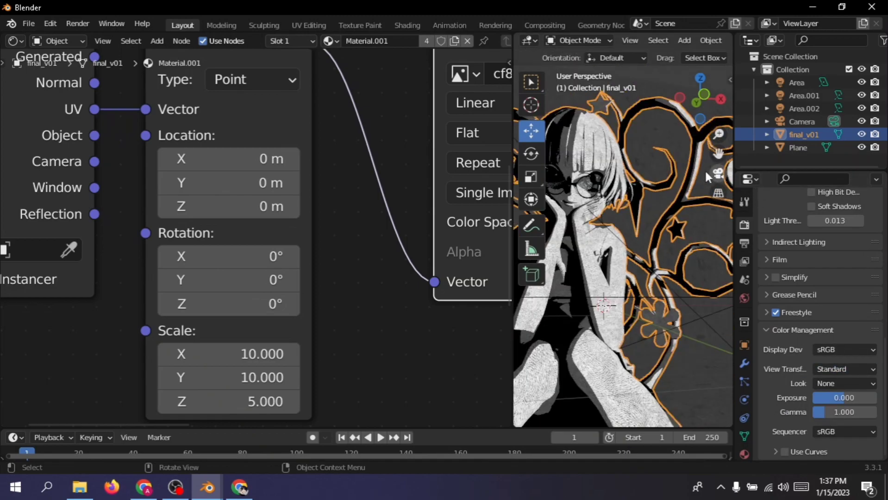
Switch to the Modeling workspace, look through the camera and return the character mesh to Object Mode
{"action": "left_click", "coordinate": [220, 26]}
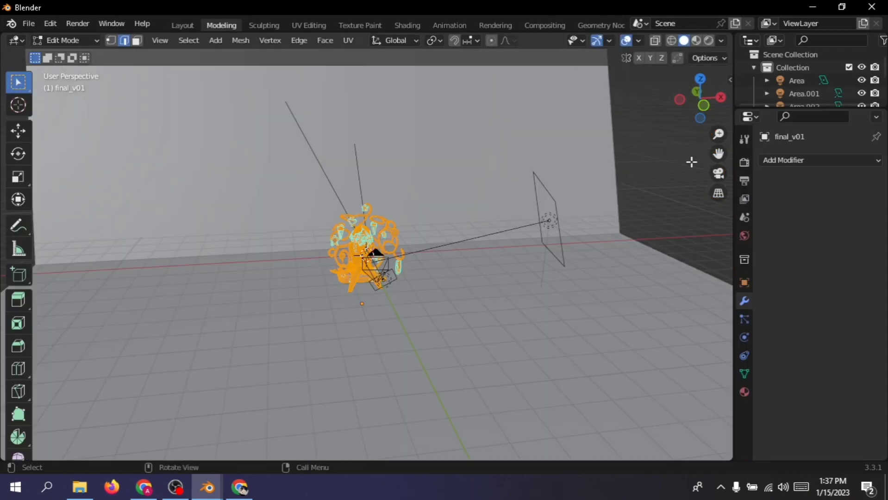
{"action": "left_click", "coordinate": [719, 173]}
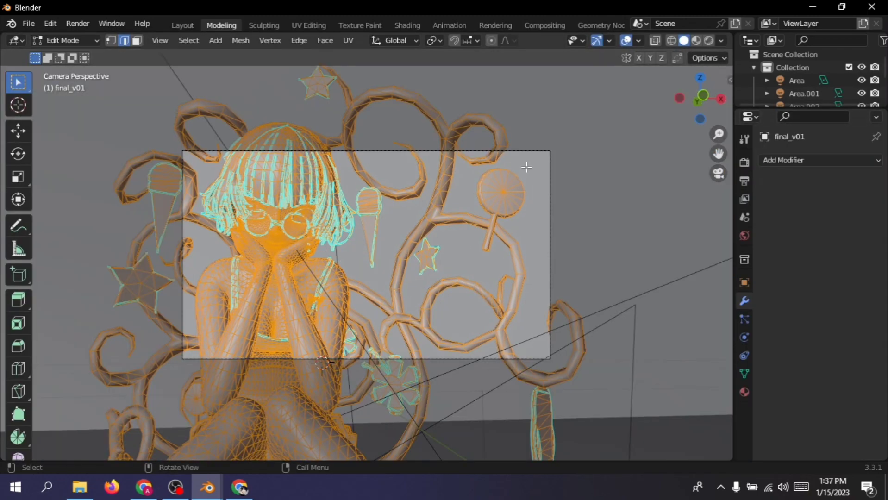
{"action": "key", "text": "Tab"}
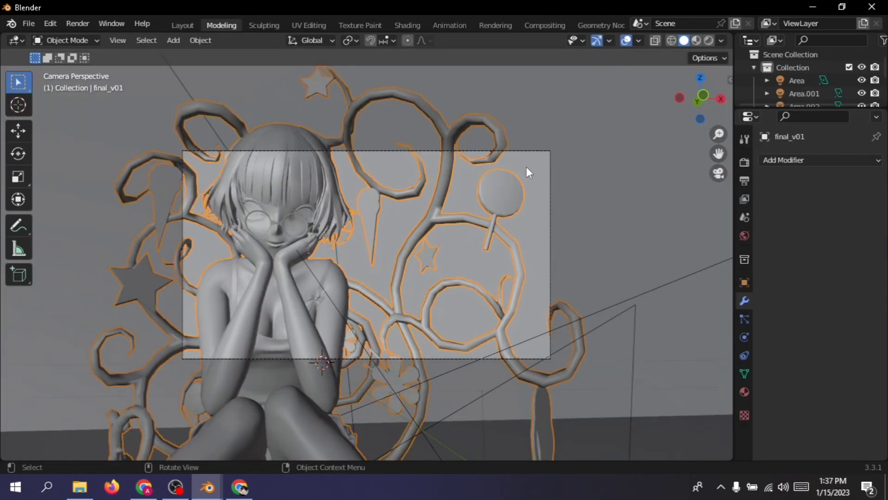
Hide the viewport overlays and show the scene in Rendered shading through the camera
{"action": "left_click", "coordinate": [631, 41]}
{"action": "key", "text": "z"}
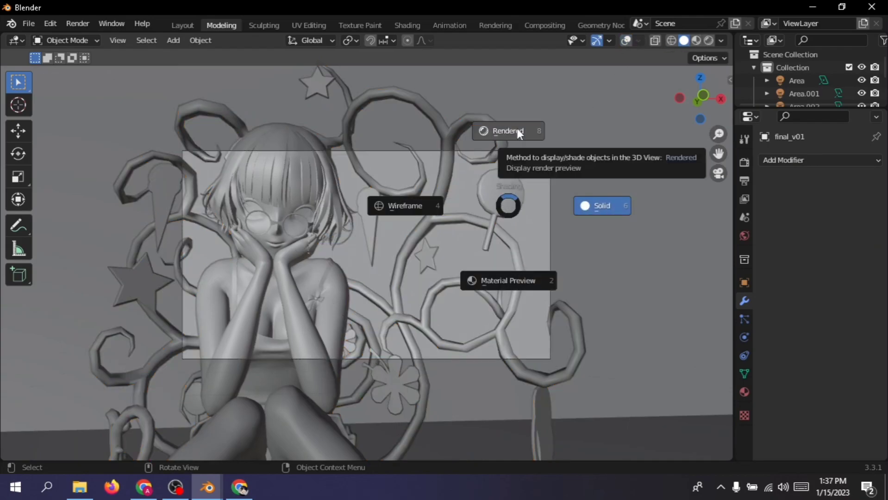
{"action": "left_click", "coordinate": [516, 129]}
{"action": "scroll", "coordinate": [322, 165], "scroll_direction": "up", "scroll_amount": 4}
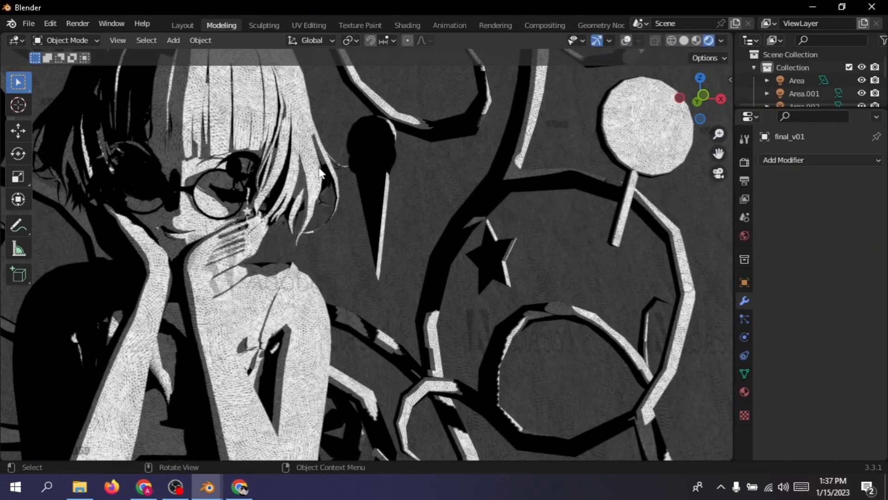
{"action": "scroll", "coordinate": [324, 169], "scroll_direction": "down", "scroll_amount": 2}
Locate the Freestyle option in the render settings and examine the outlines up close in the existing render result
{"action": "left_click", "coordinate": [744, 181]}
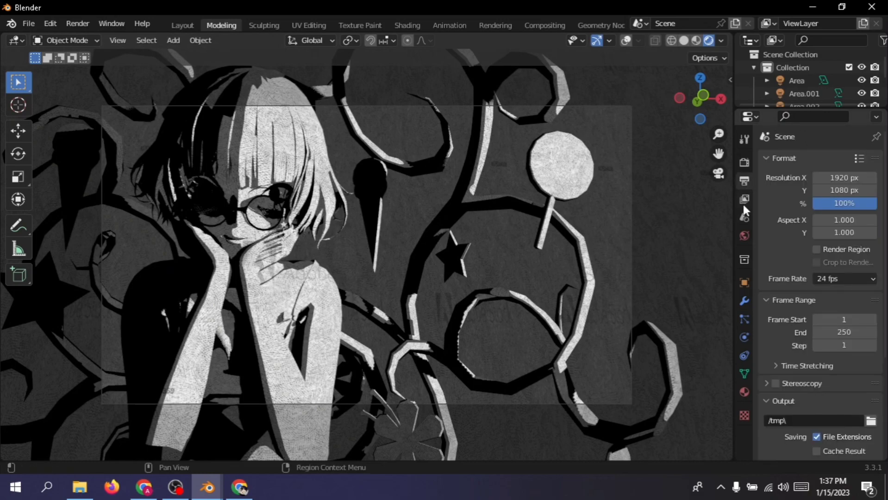
{"action": "left_click", "coordinate": [744, 162]}
{"action": "scroll", "coordinate": [821, 388], "scroll_direction": "down", "scroll_amount": 3}
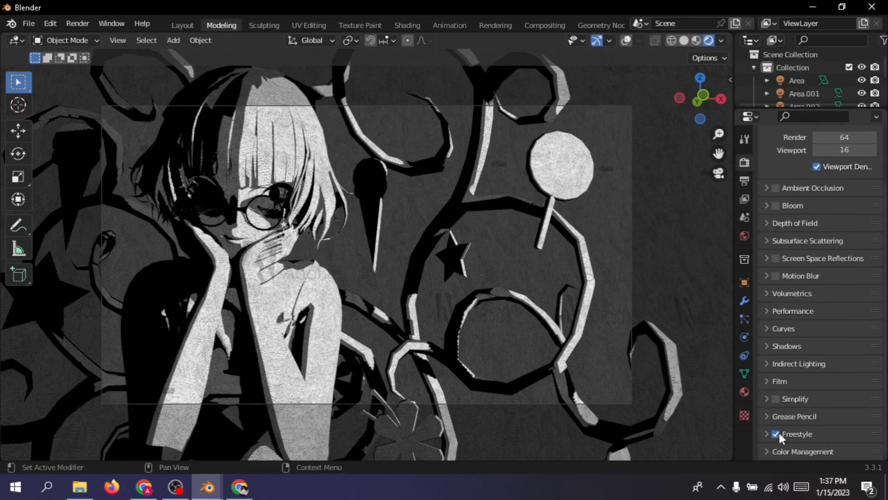
{"action": "mouse_move", "coordinate": [225, 487]}
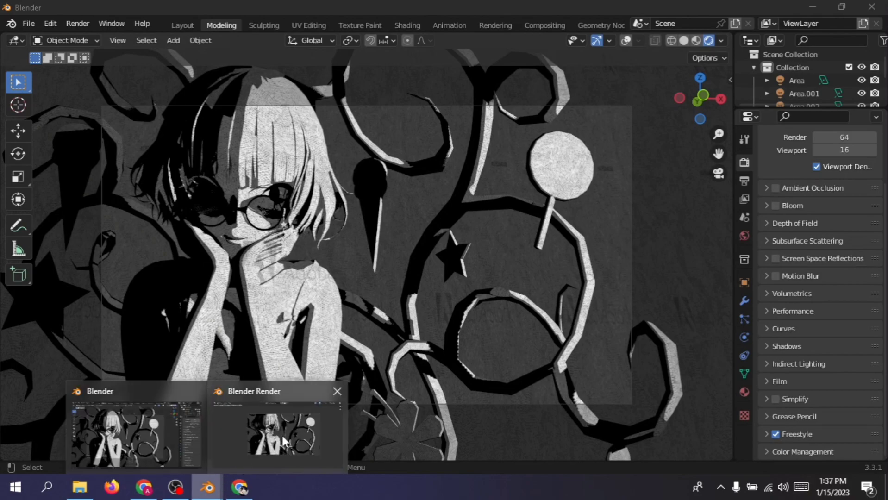
{"action": "left_click", "coordinate": [281, 434]}
{"action": "scroll", "coordinate": [418, 235], "scroll_direction": "up", "scroll_amount": 5}
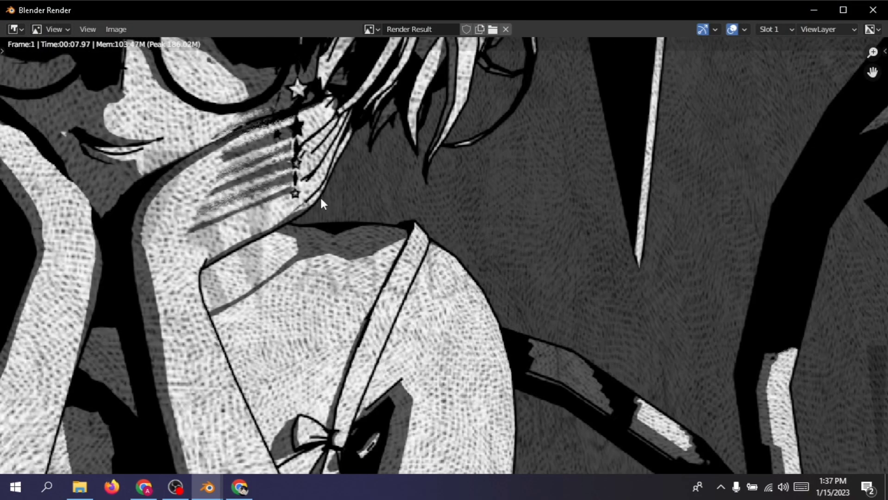
{"action": "left_click", "coordinate": [815, 7]}
Examine the view layer's Freestyle edge detection settings and the line set's enabled edge types
{"action": "left_click", "coordinate": [744, 199]}
{"action": "scroll", "coordinate": [801, 347], "scroll_direction": "down", "scroll_amount": 5}
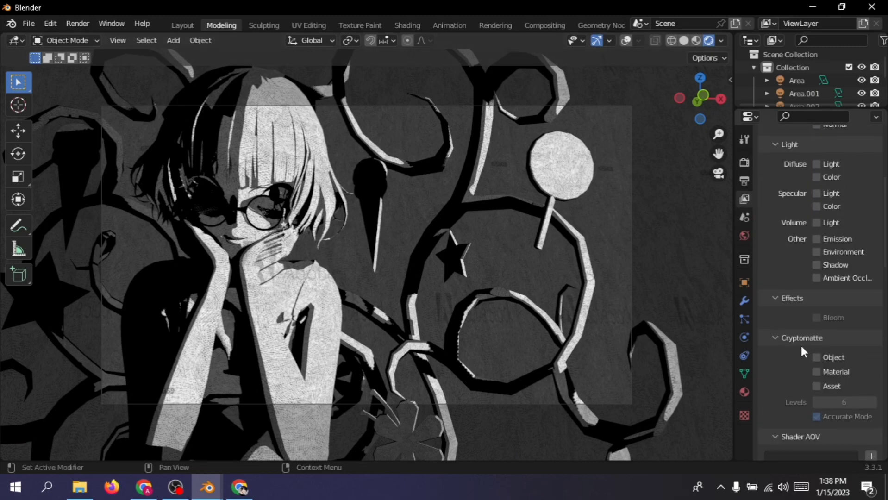
{"action": "scroll", "coordinate": [800, 344], "scroll_direction": "down", "scroll_amount": 14}
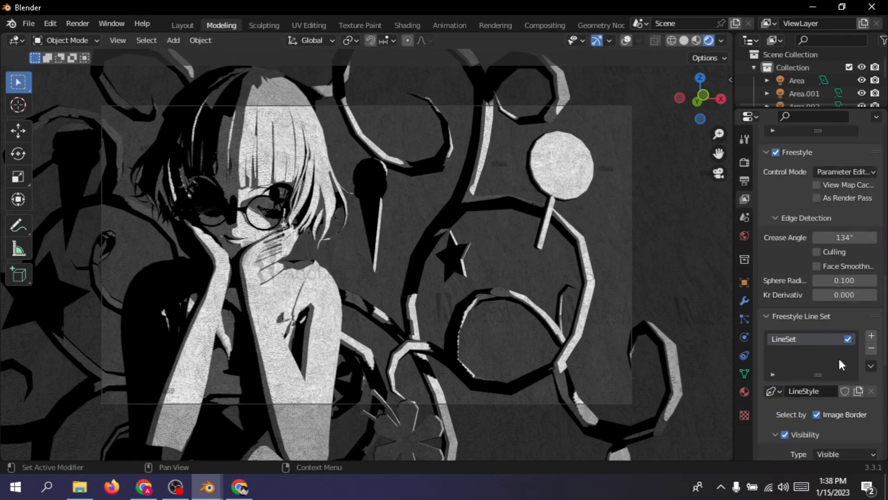
{"action": "scroll", "coordinate": [839, 365], "scroll_direction": "down", "scroll_amount": 12}
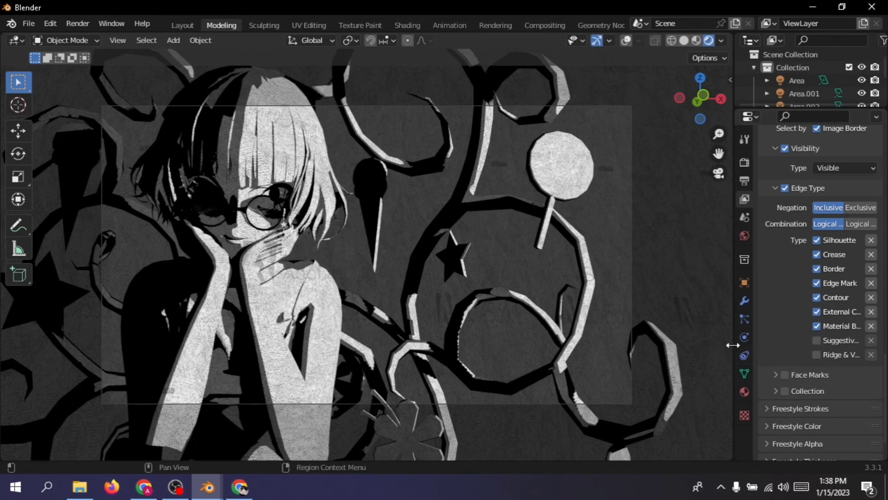
Widen the properties area beside the viewport so the Freestyle edge type names are fully readable
{"action": "left_click_drag", "start_coordinate": [732, 345], "coordinate": [823, 326]}
{"action": "scroll", "coordinate": [420, 309], "scroll_direction": "down", "scroll_amount": 2}
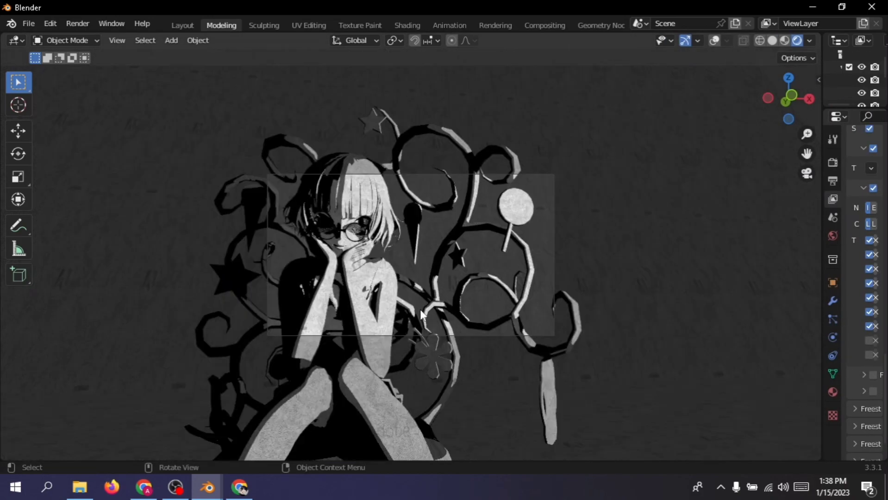
{"action": "scroll", "coordinate": [420, 309], "scroll_direction": "up", "scroll_amount": 5}
{"action": "scroll", "coordinate": [420, 253], "scroll_direction": "down", "scroll_amount": 4}
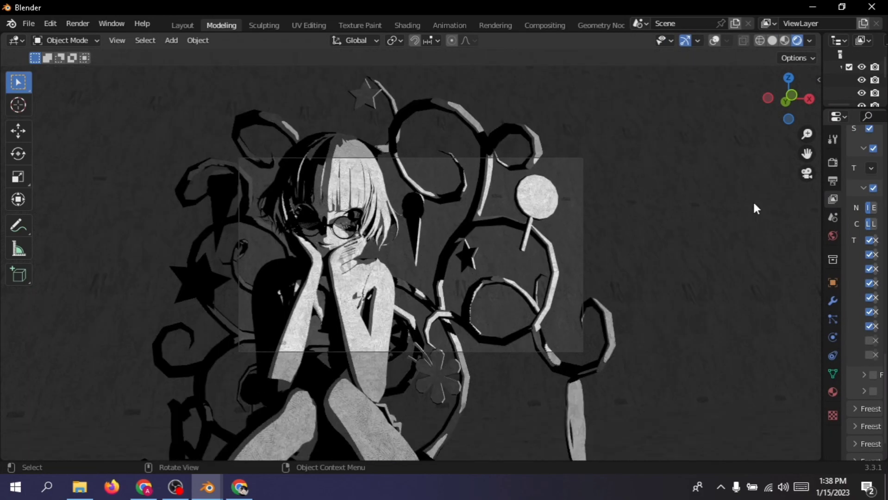
{"action": "left_click_drag", "start_coordinate": [822, 209], "coordinate": [644, 191]}
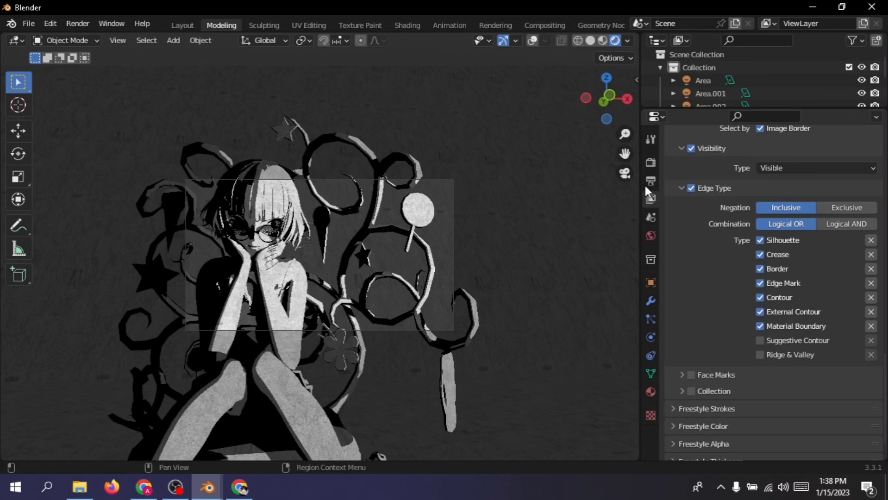
Examine the Freestyle line thickness settings in the render properties
{"action": "left_click", "coordinate": [649, 181]}
{"action": "left_click", "coordinate": [650, 162]}
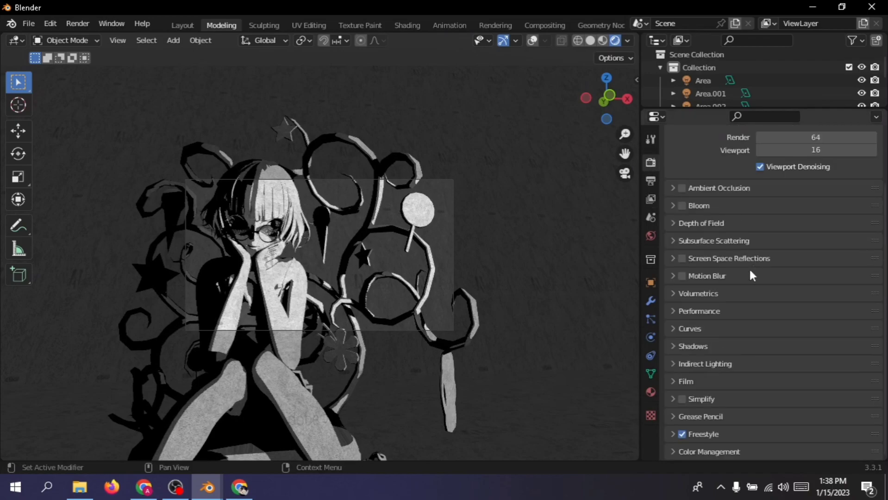
{"action": "left_click", "coordinate": [702, 435]}
{"action": "scroll", "coordinate": [717, 407], "scroll_direction": "down", "scroll_amount": 2}
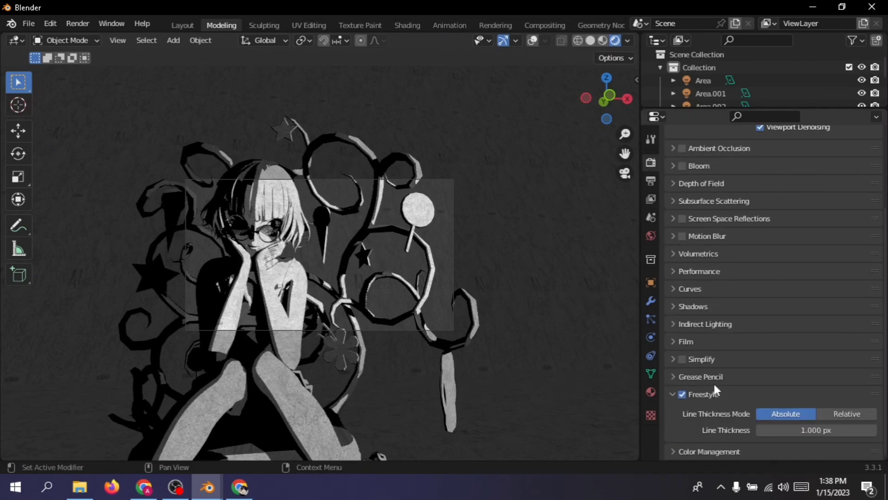
{"action": "left_click", "coordinate": [714, 387]}
{"action": "scroll", "coordinate": [735, 395], "scroll_direction": "up", "scroll_amount": 1}
{"action": "scroll", "coordinate": [705, 449], "scroll_direction": "down", "scroll_amount": 1}
Try the Filmic view transform in Color Management on the scene, and set it back to Standard
{"action": "left_click", "coordinate": [706, 451]}
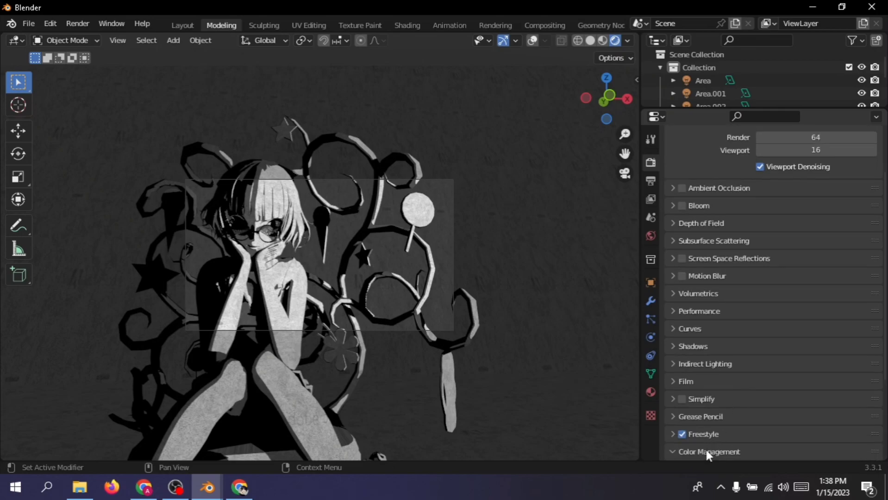
{"action": "scroll", "coordinate": [713, 435], "scroll_direction": "down", "scroll_amount": 6}
{"action": "left_click", "coordinate": [781, 370]}
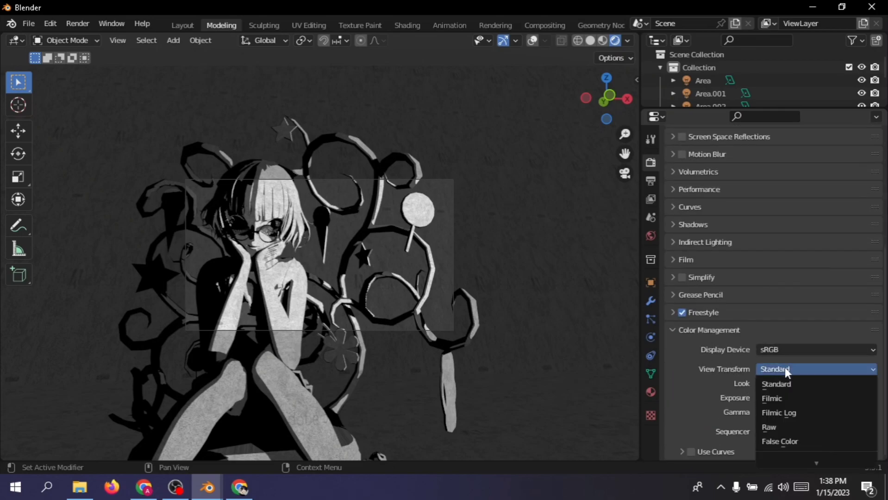
{"action": "left_click", "coordinate": [783, 398]}
{"action": "scroll", "coordinate": [282, 271], "scroll_direction": "up", "scroll_amount": 5}
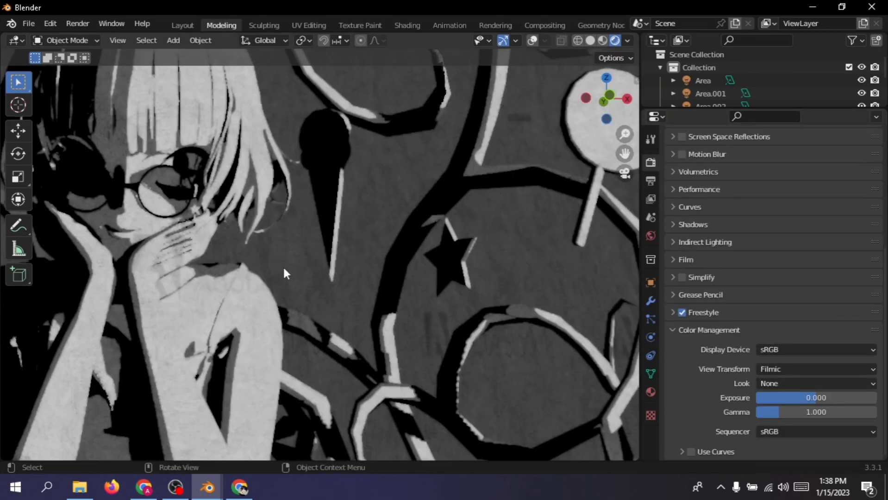
{"action": "left_click", "coordinate": [799, 369]}
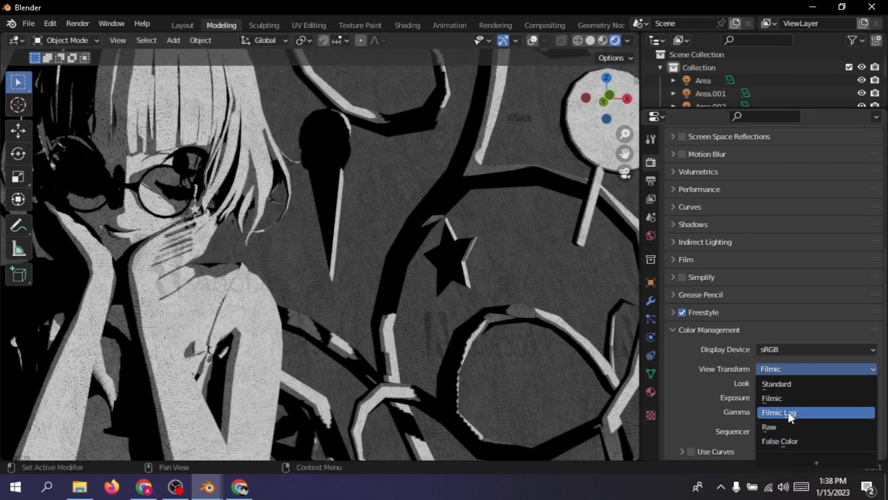
{"action": "left_click", "coordinate": [783, 382]}
Set the Color Management Look to High Contrast and inspect the hatching on the character's face and hair
{"action": "left_click", "coordinate": [778, 377]}
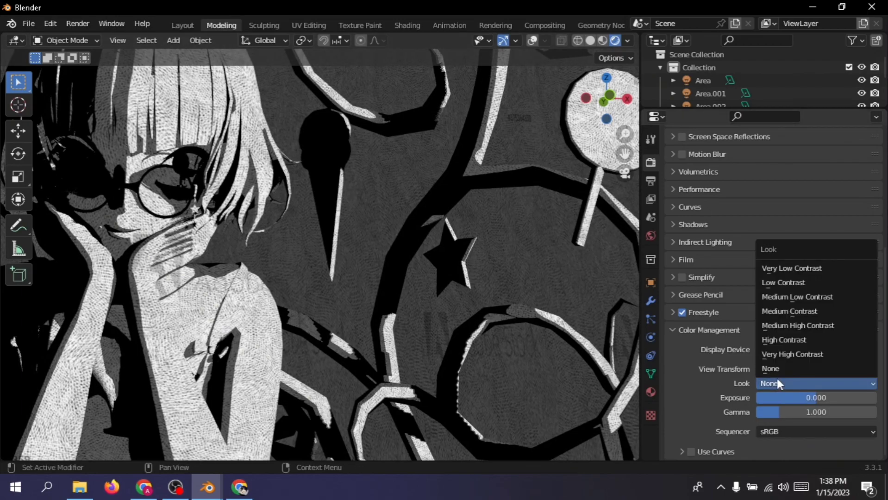
{"action": "left_click", "coordinate": [785, 339]}
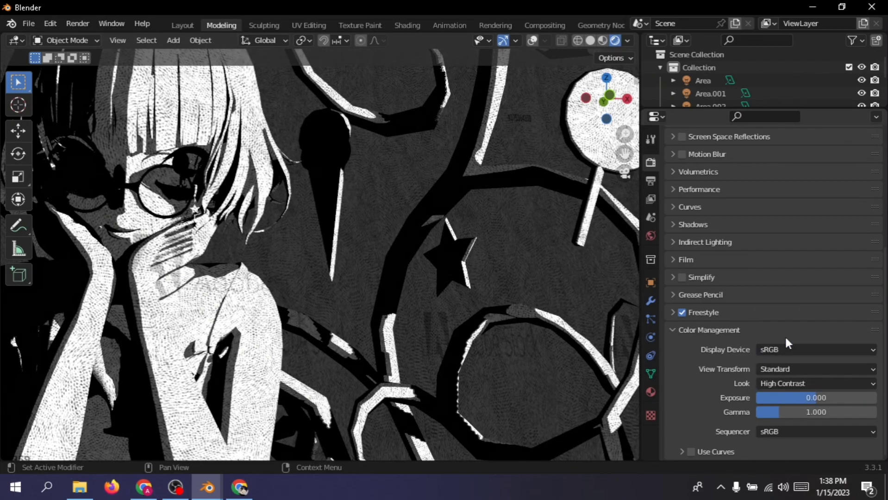
{"action": "scroll", "coordinate": [185, 236], "scroll_direction": "down", "scroll_amount": 1}
{"action": "left_click_drag", "start_coordinate": [131, 226], "coordinate": [392, 268], "text": "shift"}
{"action": "scroll", "coordinate": [362, 213], "scroll_direction": "down", "scroll_amount": 1}
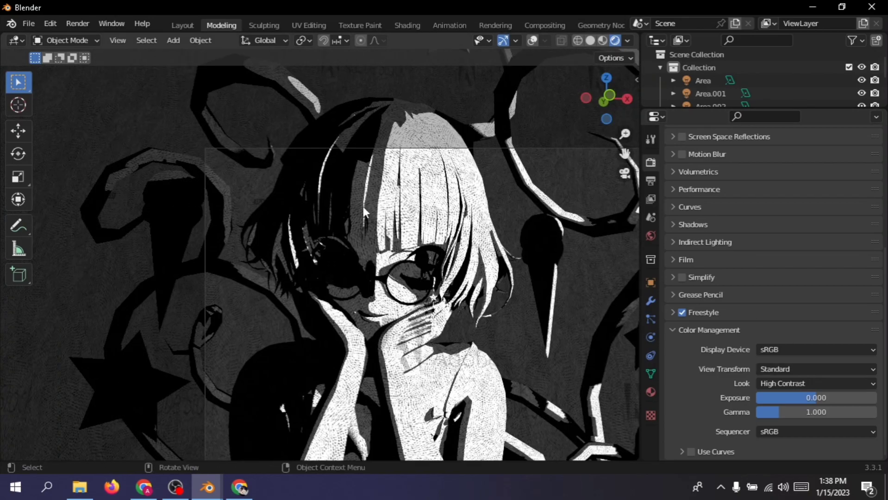
{"action": "scroll", "coordinate": [407, 226], "scroll_direction": "up", "scroll_amount": 3}
{"action": "middle_click_drag", "start_coordinate": [597, 308], "coordinate": [463, 284], "text": "shift"}
{"action": "scroll", "coordinate": [463, 283], "scroll_direction": "up", "scroll_amount": 2}
{"action": "scroll", "coordinate": [463, 283], "scroll_direction": "down", "scroll_amount": 2}
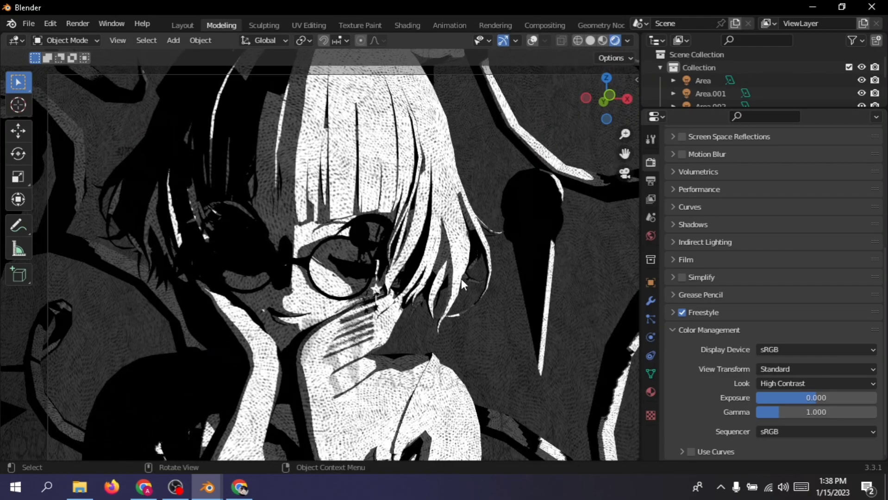
Try the Medium High Contrast look on the character, and reset the Look to None
{"action": "left_click", "coordinate": [777, 384]}
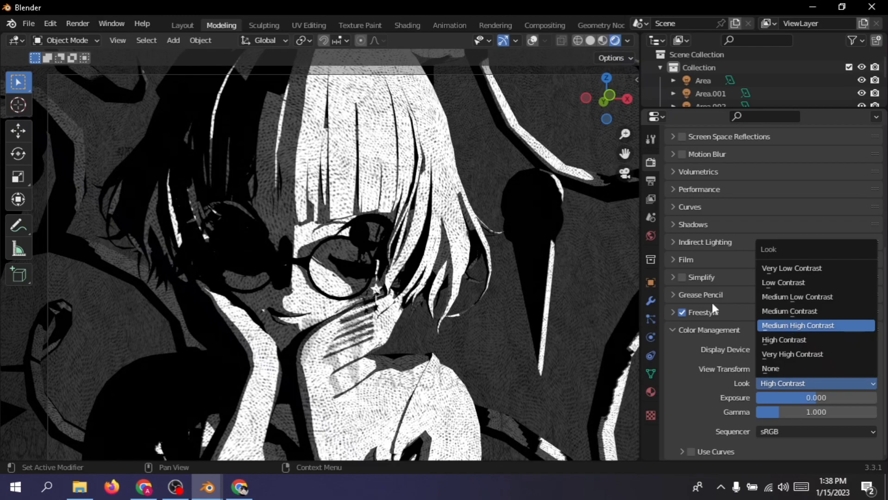
{"action": "left_click", "coordinate": [787, 325]}
{"action": "scroll", "coordinate": [407, 273], "scroll_direction": "down", "scroll_amount": 4}
{"action": "middle_click_drag", "start_coordinate": [391, 273], "coordinate": [413, 233], "text": "shift"}
{"action": "scroll", "coordinate": [410, 257], "scroll_direction": "up", "scroll_amount": 3}
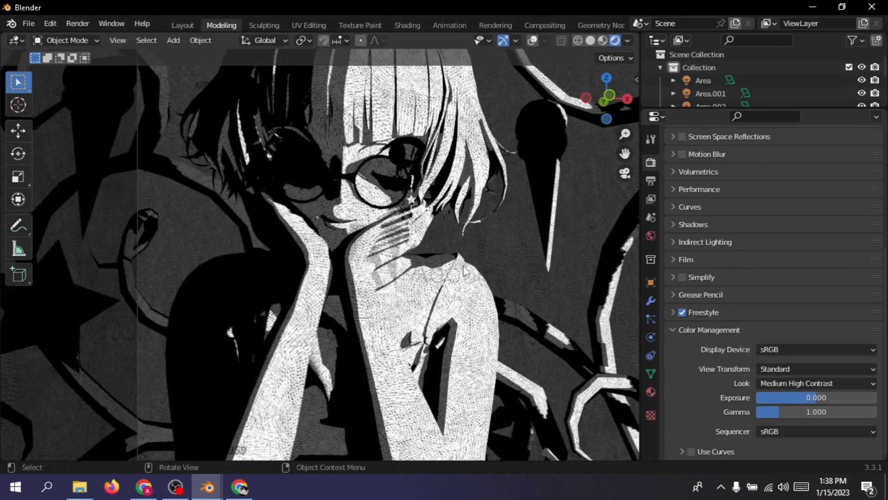
{"action": "left_click", "coordinate": [813, 382]}
{"action": "left_click", "coordinate": [786, 369]}
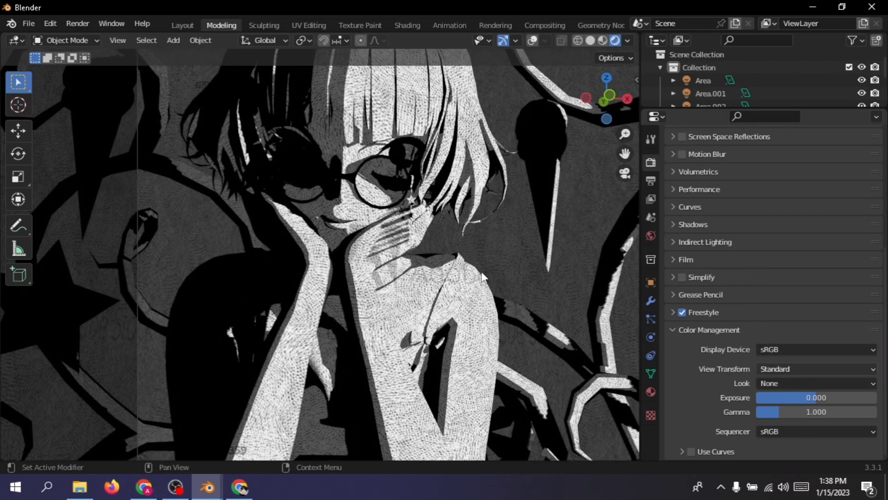
{"action": "left_click", "coordinate": [783, 368]}
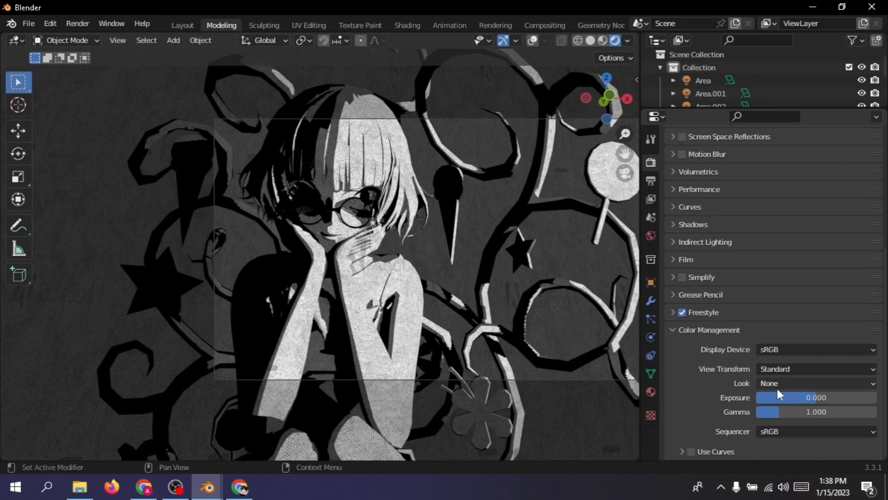
Set the Color Management Look to Very High Contrast, inspect the character's shading and render the image
{"action": "left_click", "coordinate": [776, 384]}
{"action": "left_click", "coordinate": [782, 352]}
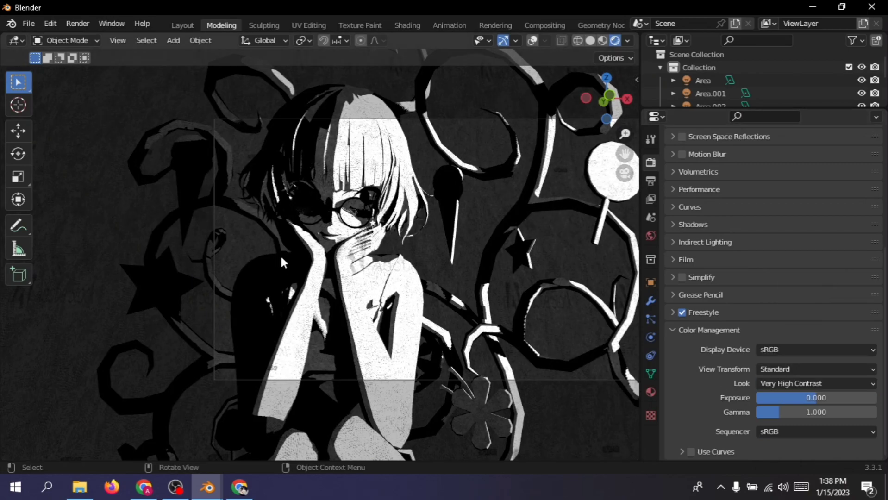
{"action": "scroll", "coordinate": [283, 262], "scroll_direction": "up", "scroll_amount": 3}
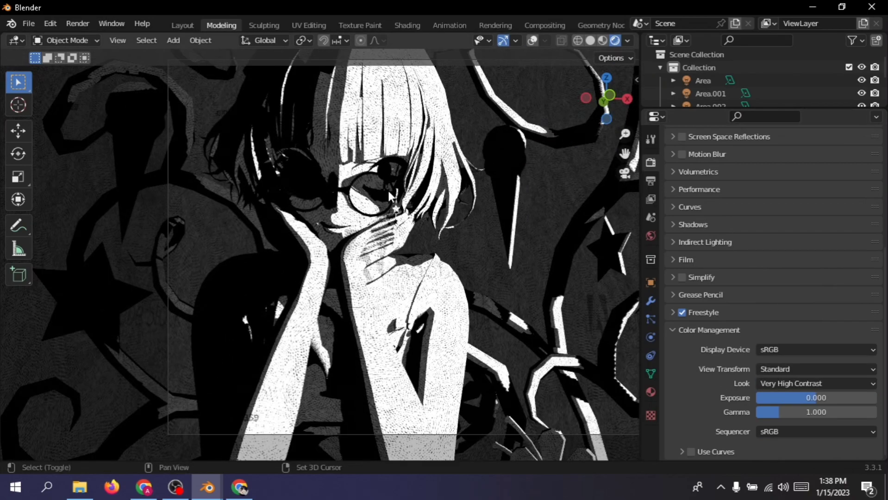
{"action": "scroll", "coordinate": [399, 280], "scroll_direction": "up", "scroll_amount": 3}
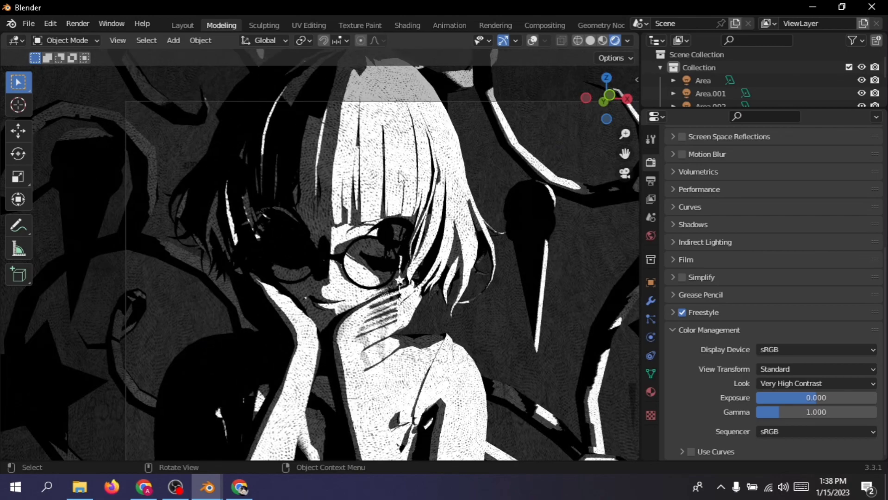
{"action": "scroll", "coordinate": [400, 175], "scroll_direction": "down", "scroll_amount": 2}
{"action": "middle_click_drag", "start_coordinate": [511, 241], "coordinate": [405, 221], "text": "shift"}
{"action": "key", "text": "F12"}
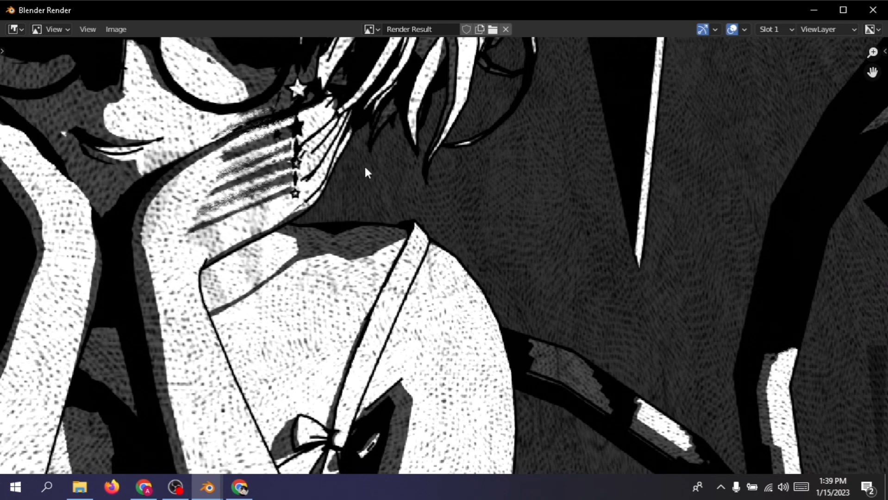
Render the image again and inspect the Freestyle outlines on the character's face, arms and shoulder
{"action": "key", "text": "F12"}
{"action": "scroll", "coordinate": [365, 173], "scroll_direction": "down", "scroll_amount": 6}
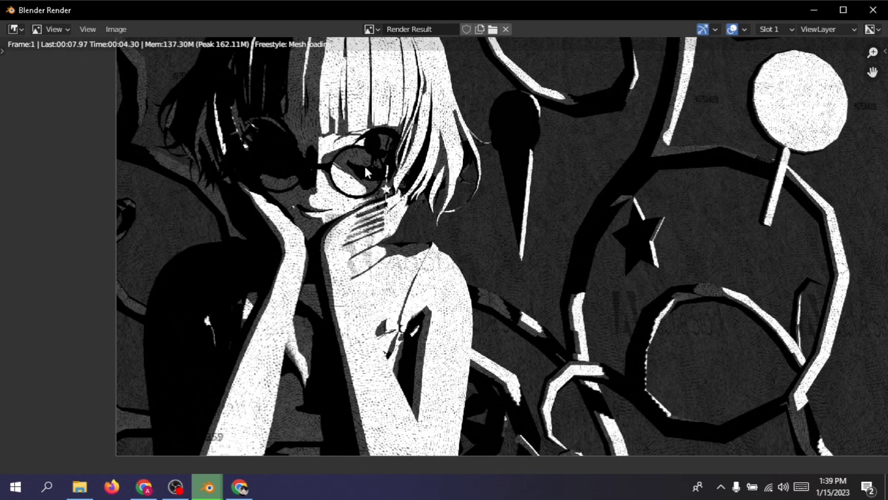
{"action": "scroll", "coordinate": [402, 264], "scroll_direction": "up", "scroll_amount": 6}
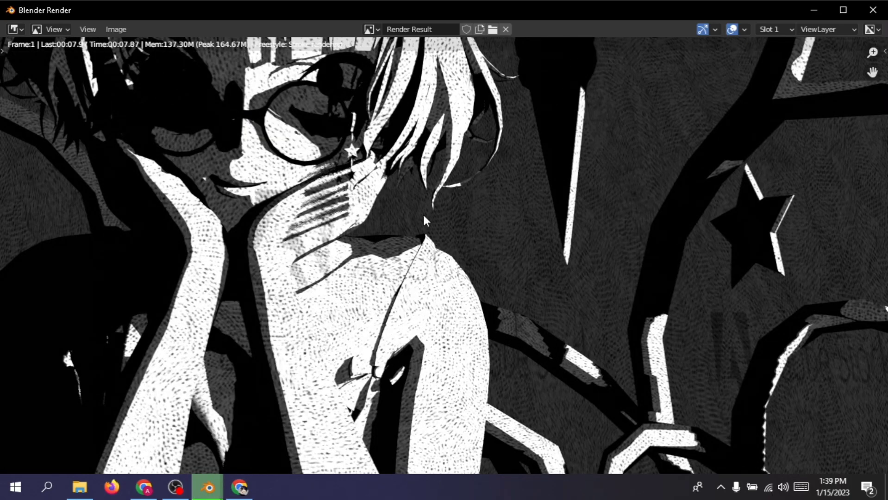
{"action": "scroll", "coordinate": [401, 267], "scroll_direction": "down", "scroll_amount": 6}
{"action": "scroll", "coordinate": [389, 298], "scroll_direction": "up", "scroll_amount": 6}
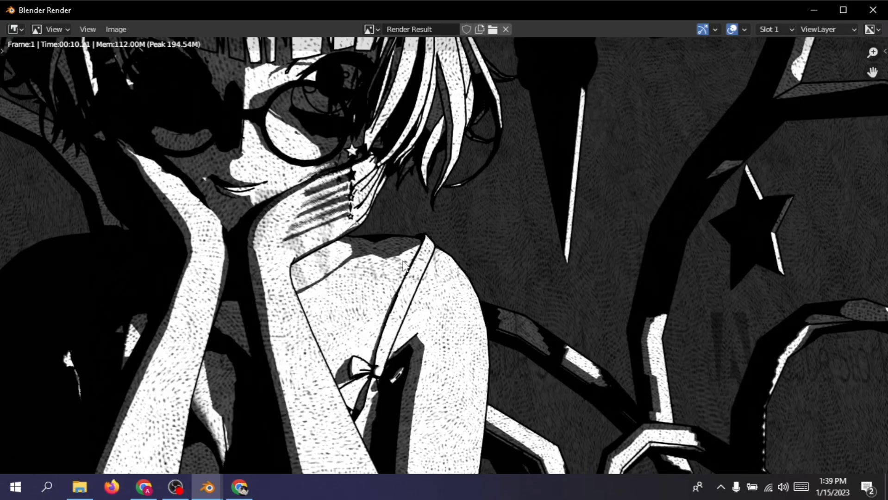
{"action": "scroll", "coordinate": [406, 232], "scroll_direction": "down", "scroll_amount": 6}
{"action": "scroll", "coordinate": [587, 234], "scroll_direction": "up", "scroll_amount": 6}
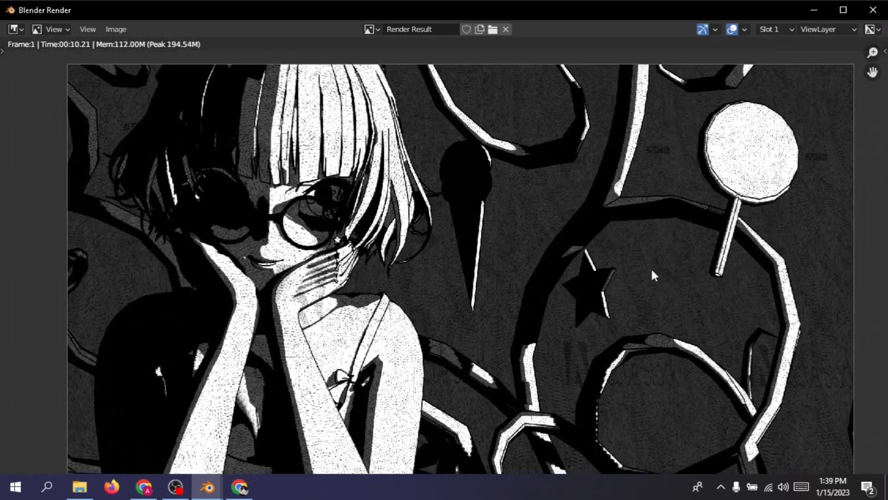
Examine the finished render, from the full composition down to the star earrings and the hatched shading on the hand
{"action": "scroll", "coordinate": [445, 266], "scroll_direction": "down", "scroll_amount": 5}
{"action": "scroll", "coordinate": [467, 240], "scroll_direction": "up", "scroll_amount": 2}
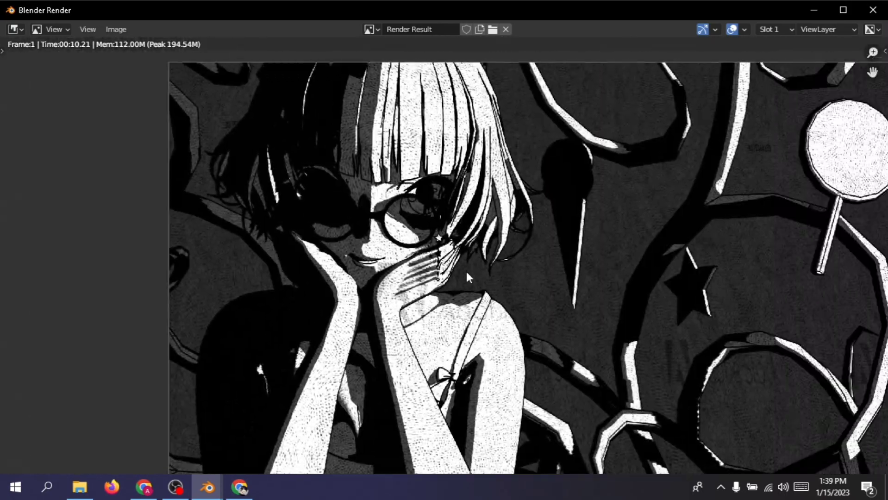
{"action": "scroll", "coordinate": [488, 352], "scroll_direction": "down", "scroll_amount": 4}
{"action": "scroll", "coordinate": [511, 286], "scroll_direction": "up", "scroll_amount": 4}
{"action": "scroll", "coordinate": [491, 280], "scroll_direction": "down", "scroll_amount": 4}
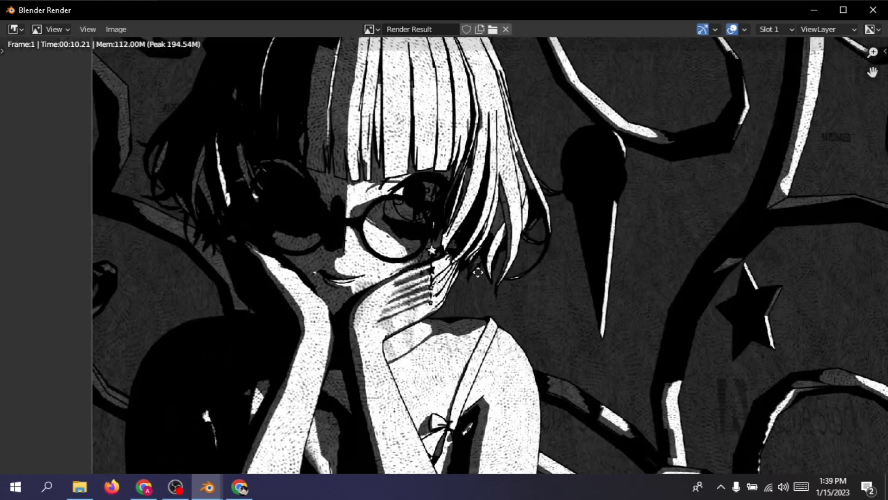
{"action": "scroll", "coordinate": [448, 293], "scroll_direction": "up", "scroll_amount": 1}
{"action": "scroll", "coordinate": [447, 291], "scroll_direction": "up", "scroll_amount": 6}
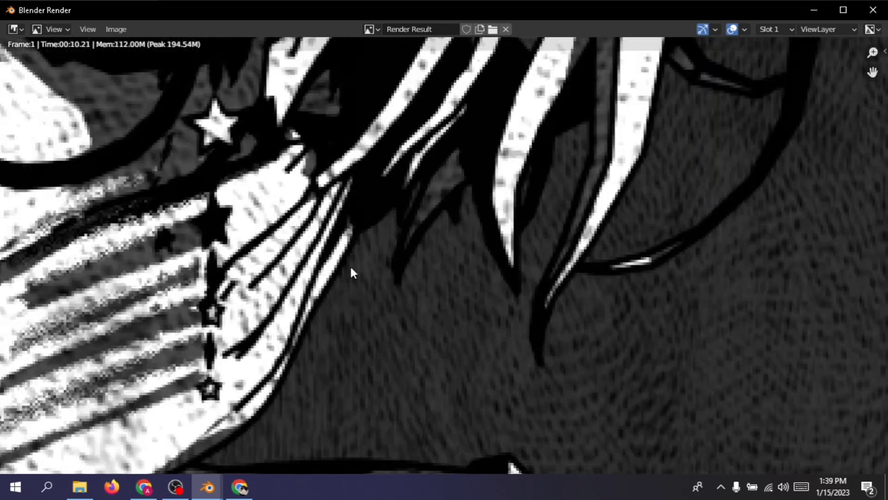
{"action": "scroll", "coordinate": [294, 208], "scroll_direction": "down", "scroll_amount": 1}
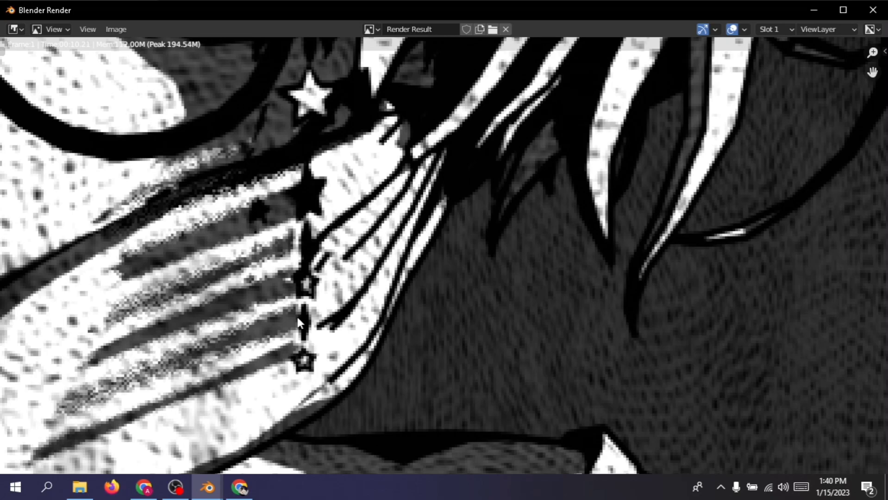
{"action": "scroll", "coordinate": [297, 317], "scroll_direction": "down", "scroll_amount": 6}
{"action": "scroll", "coordinate": [440, 270], "scroll_direction": "down", "scroll_amount": 2}
{"action": "mouse_move", "coordinate": [444, 246]}
{"action": "middle_mouse_down"}
{"action": "mouse_move", "coordinate": [415, 245]}
{"action": "mouse_move", "coordinate": [455, 245]}
{"action": "middle_mouse_up"}
{"action": "scroll", "coordinate": [414, 245], "scroll_direction": "up", "scroll_amount": 4}
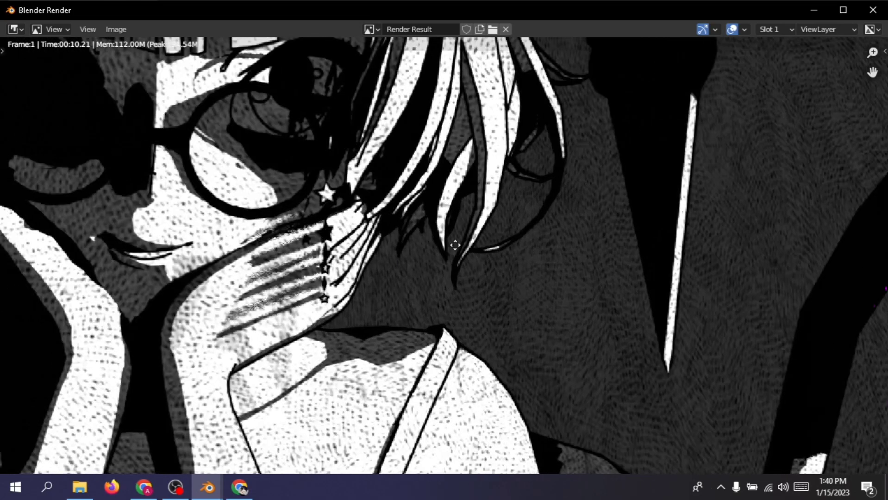
{"action": "scroll", "coordinate": [345, 247], "scroll_direction": "up", "scroll_amount": 4}
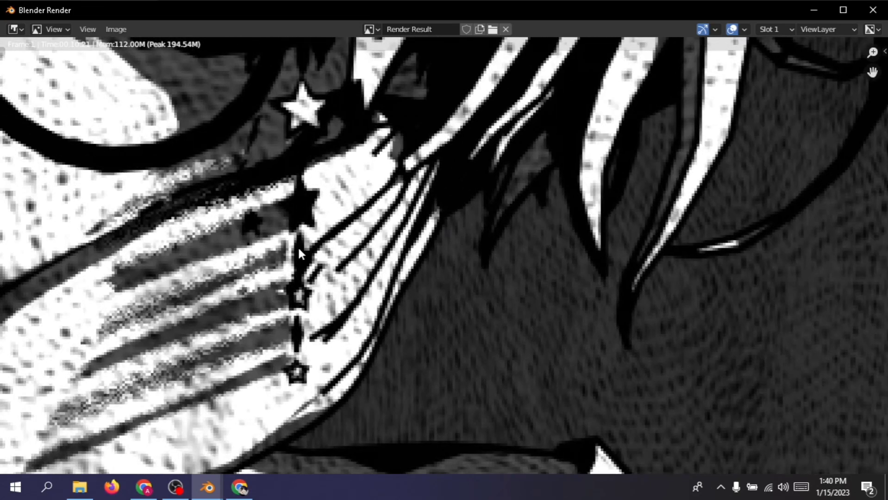
Put the render window away and return to the main Blender window in the Modeling workspace
{"action": "left_click", "coordinate": [814, 10]}
{"action": "mouse_move", "coordinate": [206, 486]}
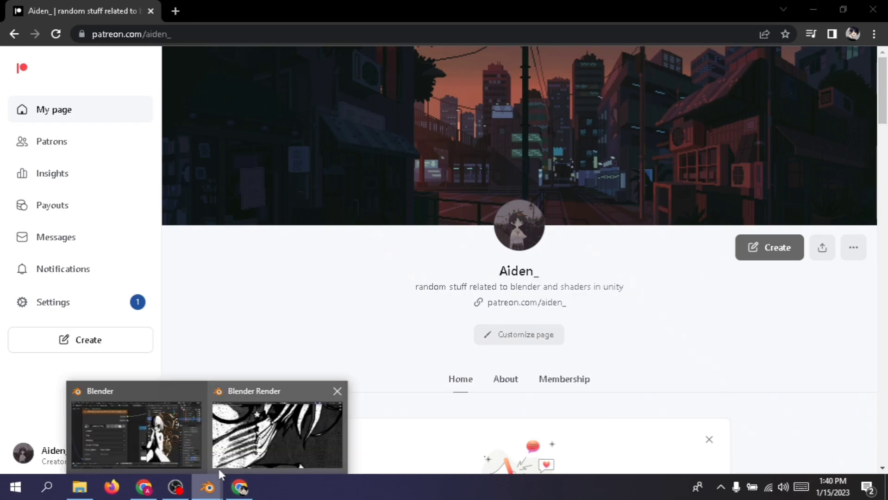
{"action": "left_click", "coordinate": [139, 428]}
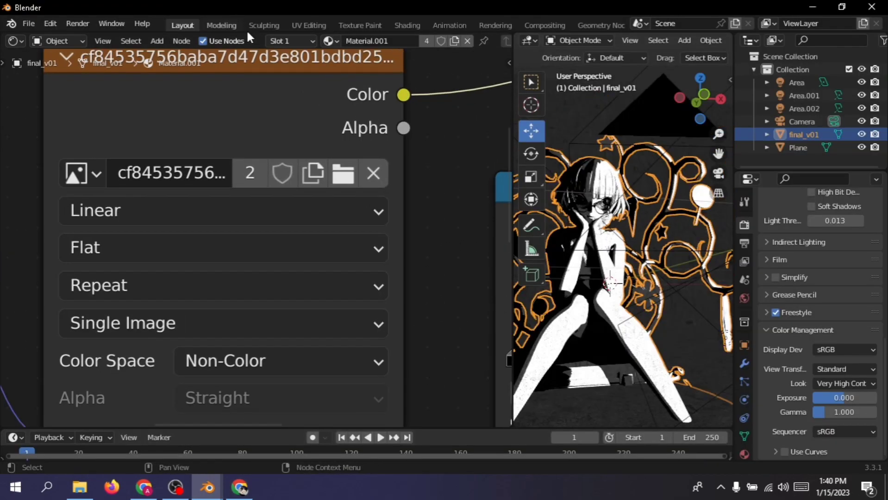
{"action": "left_click", "coordinate": [227, 26]}
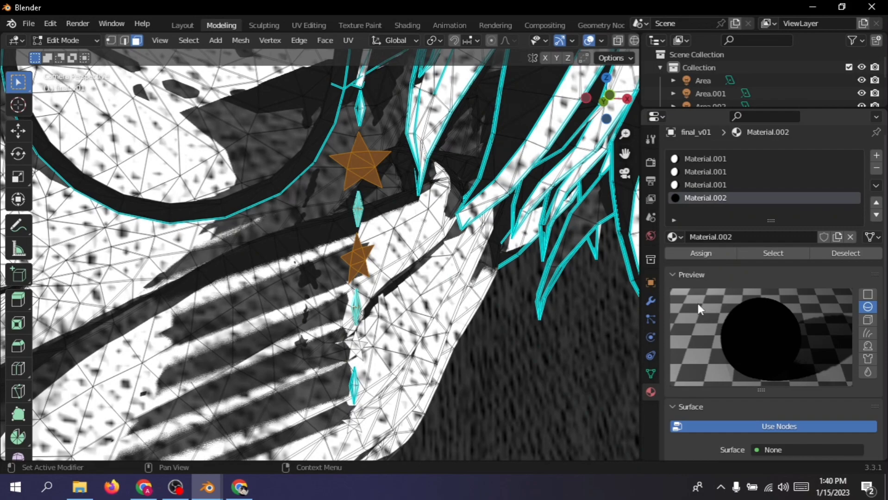
Set the Shadow Mode of Material.002 to None and inspect the shadows around the earring stars on the model
{"action": "left_click", "coordinate": [691, 276]}
{"action": "scroll", "coordinate": [769, 393], "scroll_direction": "down", "scroll_amount": 3}
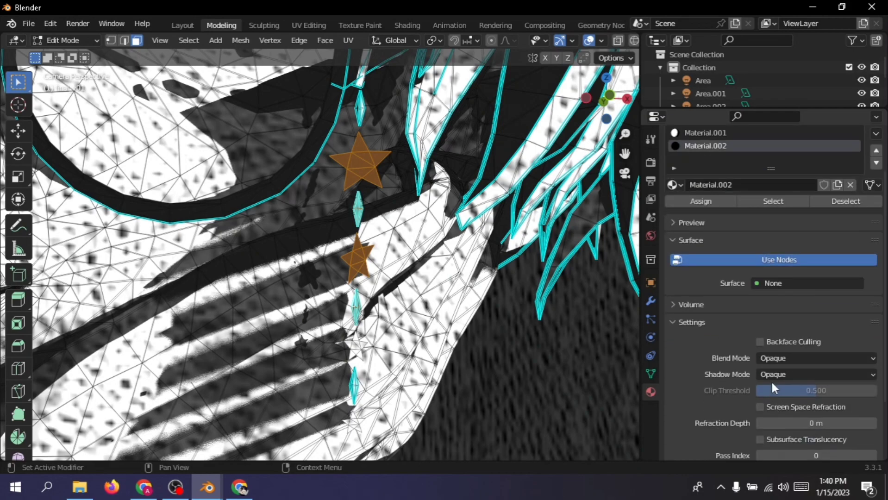
{"action": "left_click", "coordinate": [771, 389]}
{"action": "scroll", "coordinate": [490, 265], "scroll_direction": "down", "scroll_amount": 2}
{"action": "scroll", "coordinate": [490, 264], "scroll_direction": "up", "scroll_amount": 4}
{"action": "middle_click_drag", "start_coordinate": [289, 267], "coordinate": [317, 257]}
{"action": "scroll", "coordinate": [300, 271], "scroll_direction": "up", "scroll_amount": 4}
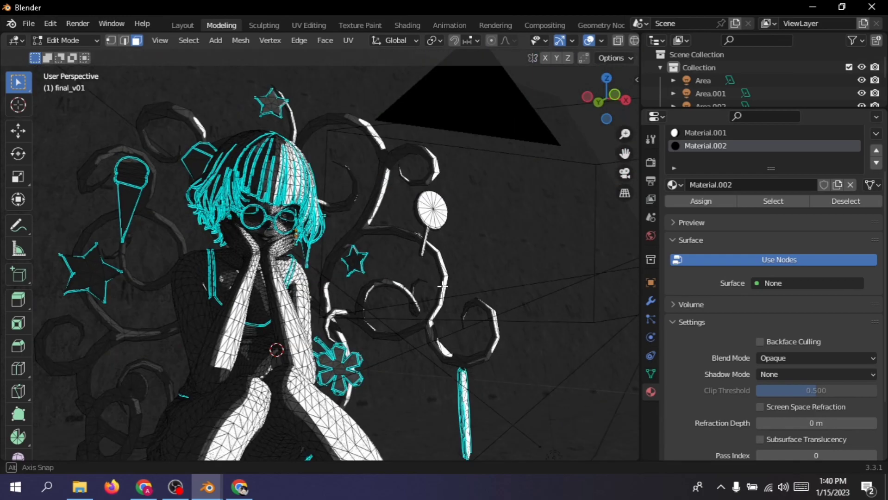
{"action": "scroll", "coordinate": [300, 271], "scroll_direction": "down", "scroll_amount": 2}
{"action": "scroll", "coordinate": [333, 263], "scroll_direction": "up", "scroll_amount": 4}
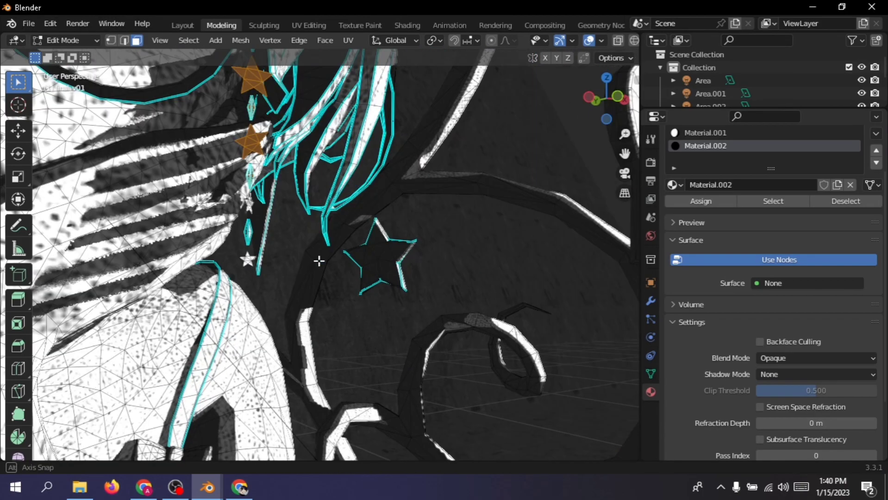